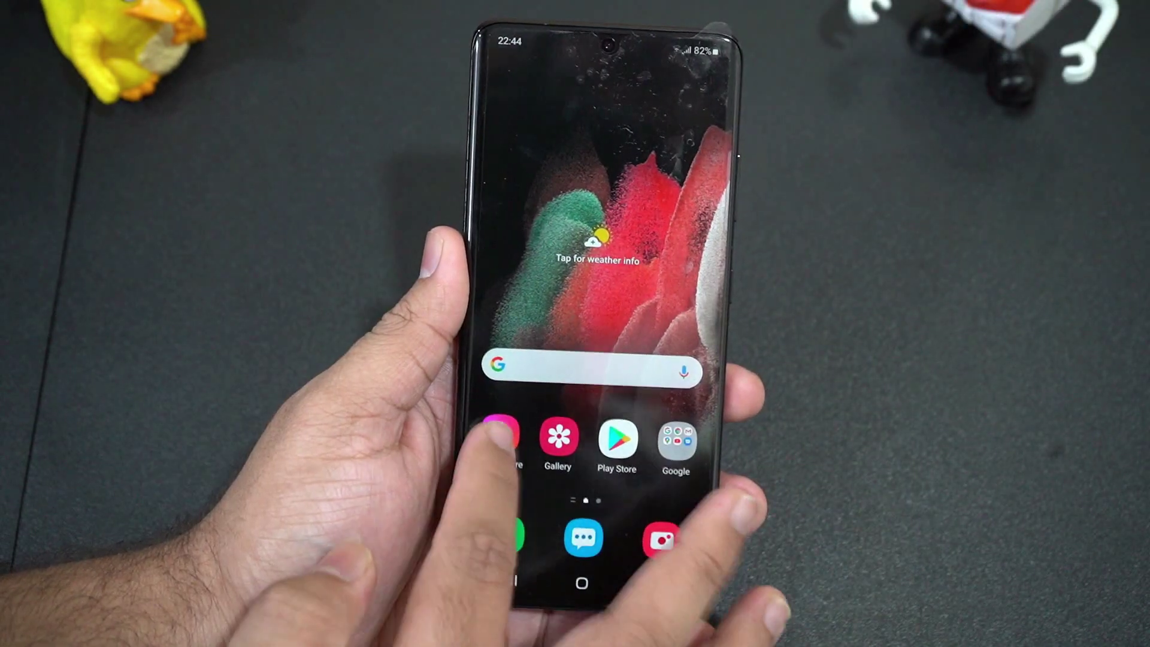
pyautogui.click(500, 434)
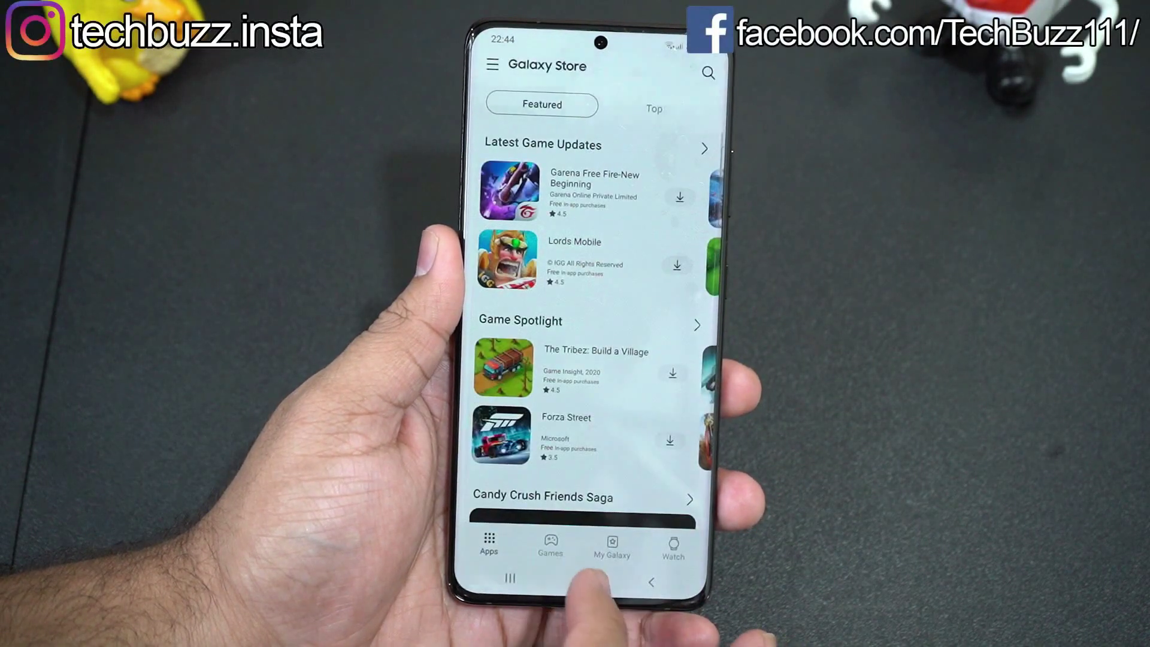
pyautogui.click(580, 580)
pyautogui.click(550, 424)
pyautogui.click(569, 578)
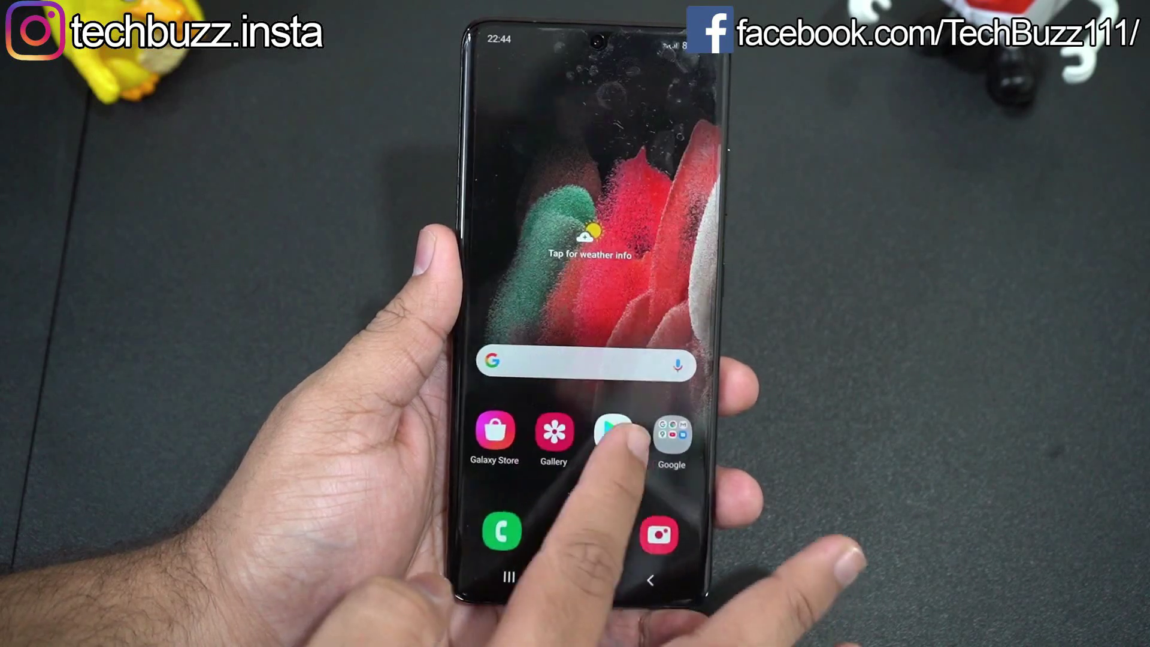
pyautogui.click(612, 426)
pyautogui.click(580, 577)
pyautogui.click(504, 526)
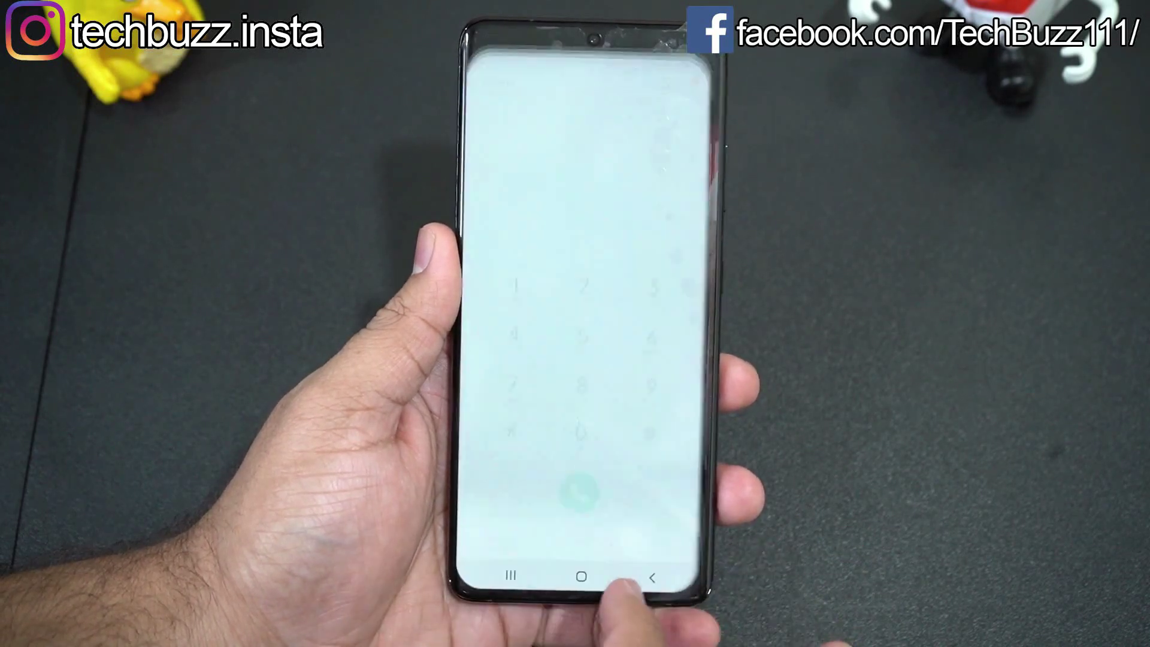
pyautogui.click(581, 577)
pyautogui.click(581, 527)
pyautogui.click(584, 575)
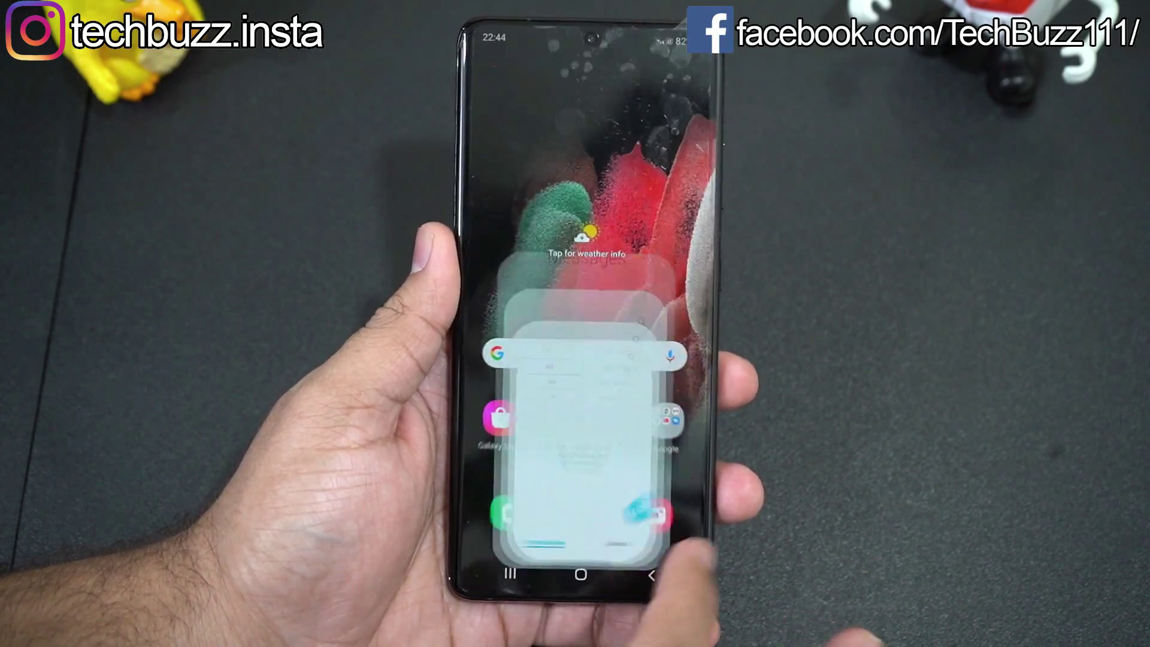
pyautogui.moveTo(590, 515); pyautogui.dragTo(590, 299)
pyautogui.moveTo(688, 329); pyautogui.dragTo(509, 329)
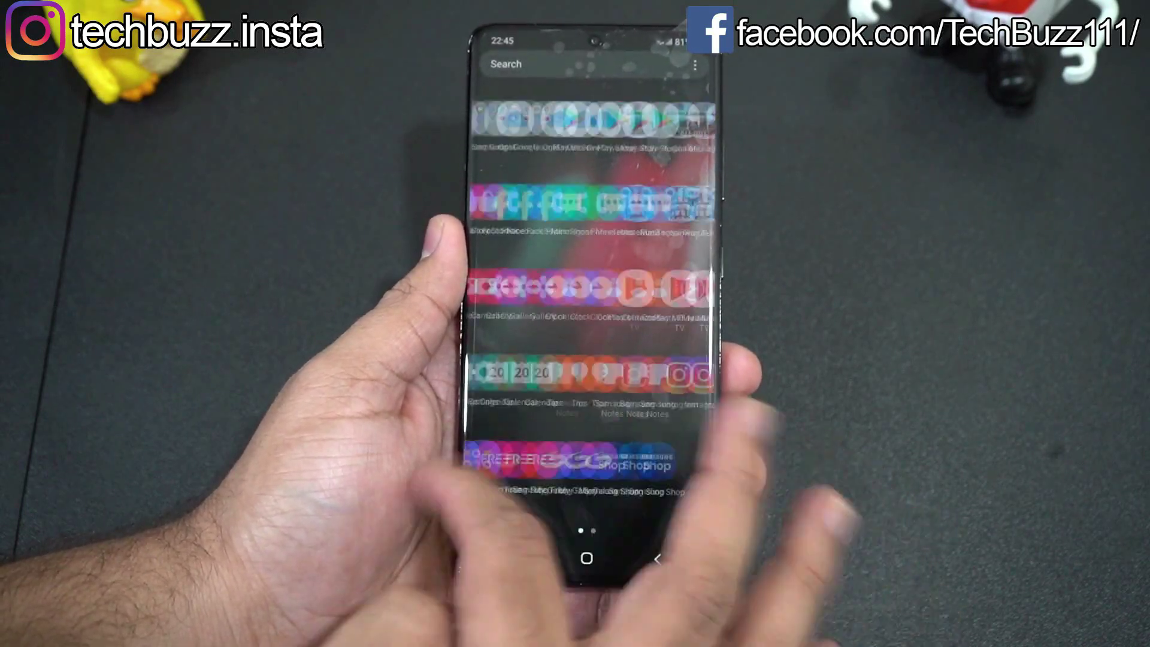
pyautogui.click(495, 195)
pyautogui.scroll(-15, 575, 299)
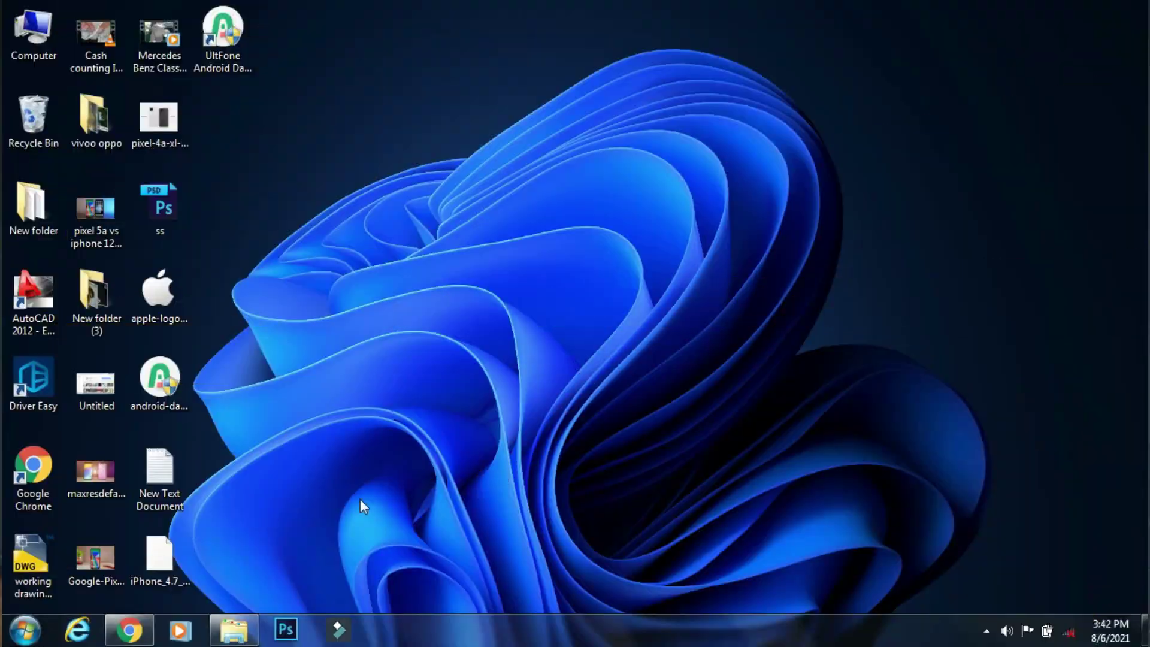
# Review the UltFone Android Data Recovery web page in Chrome, including its feature list, Windows and Mac download options and page address
pyautogui.click(129, 629)
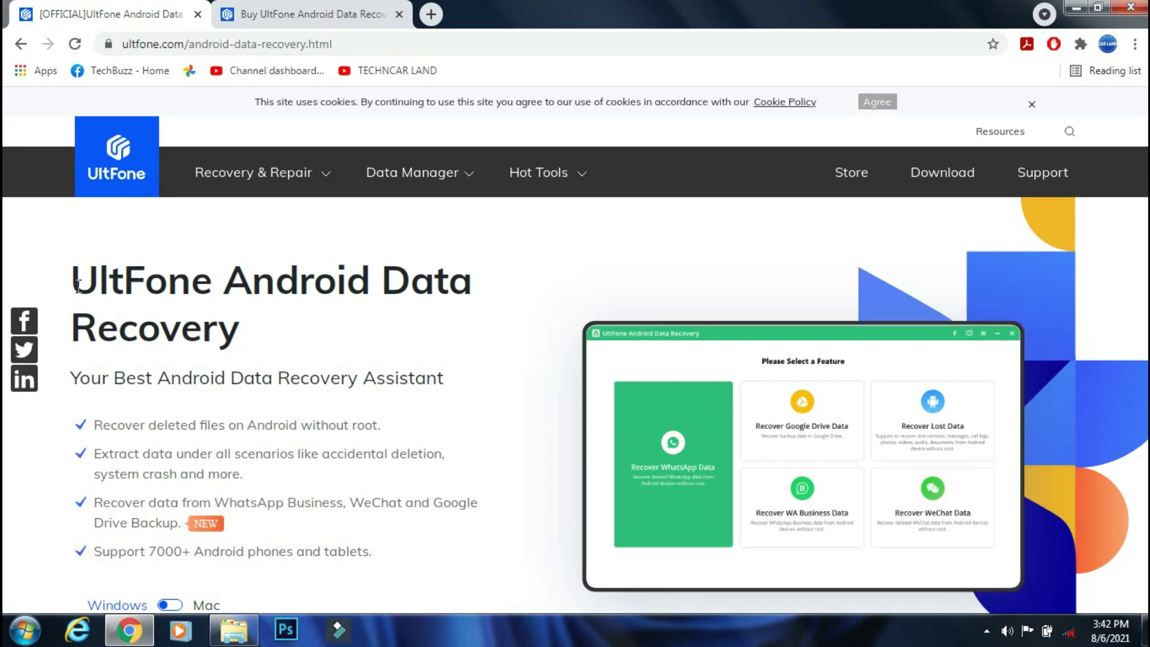
pyautogui.moveTo(78, 285); pyautogui.dragTo(267, 330)
pyautogui.click(267, 329)
pyautogui.scroll(-1, 270, 426)
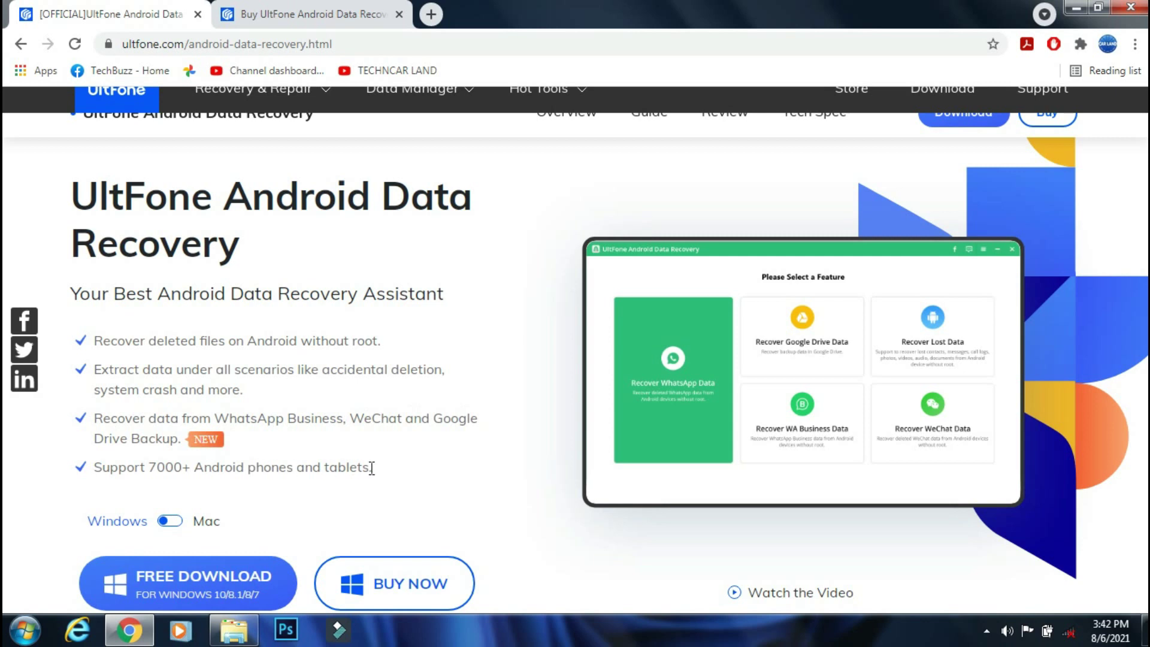
pyautogui.scroll(-1, 372, 468)
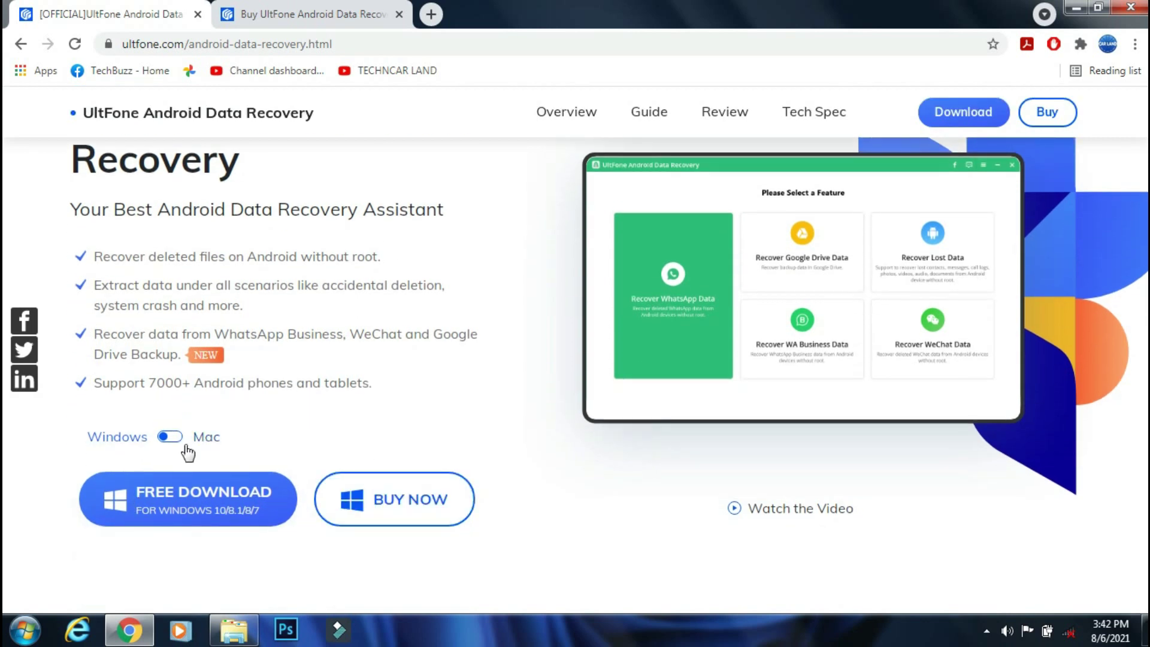
pyautogui.click(347, 44)
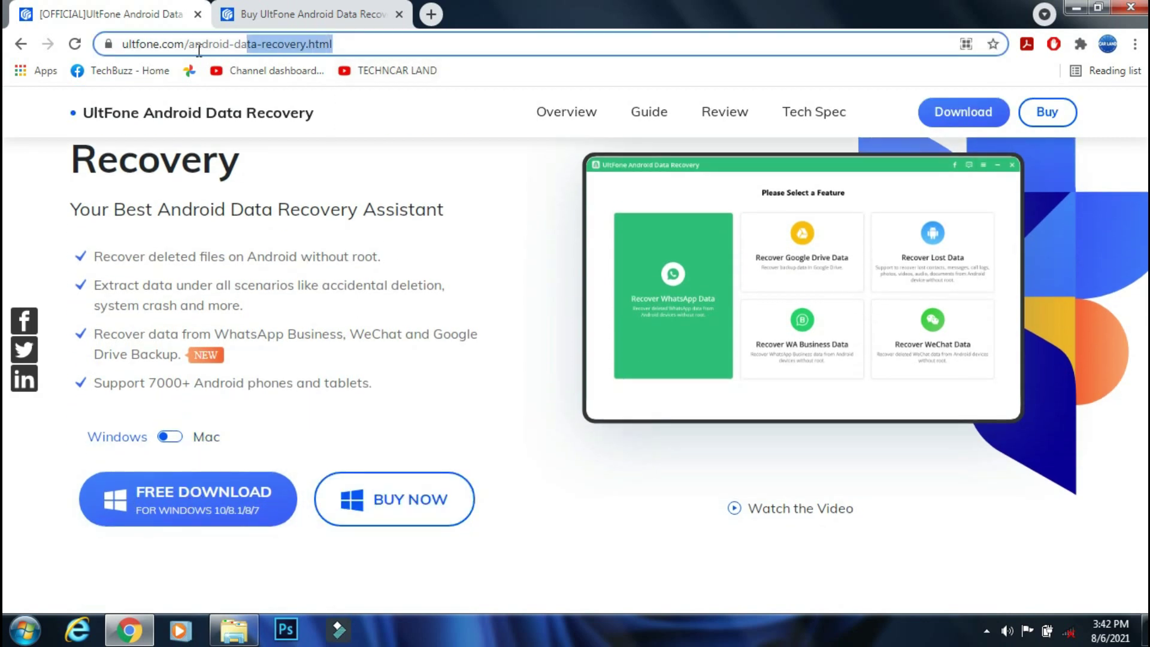
pyautogui.click(428, 41)
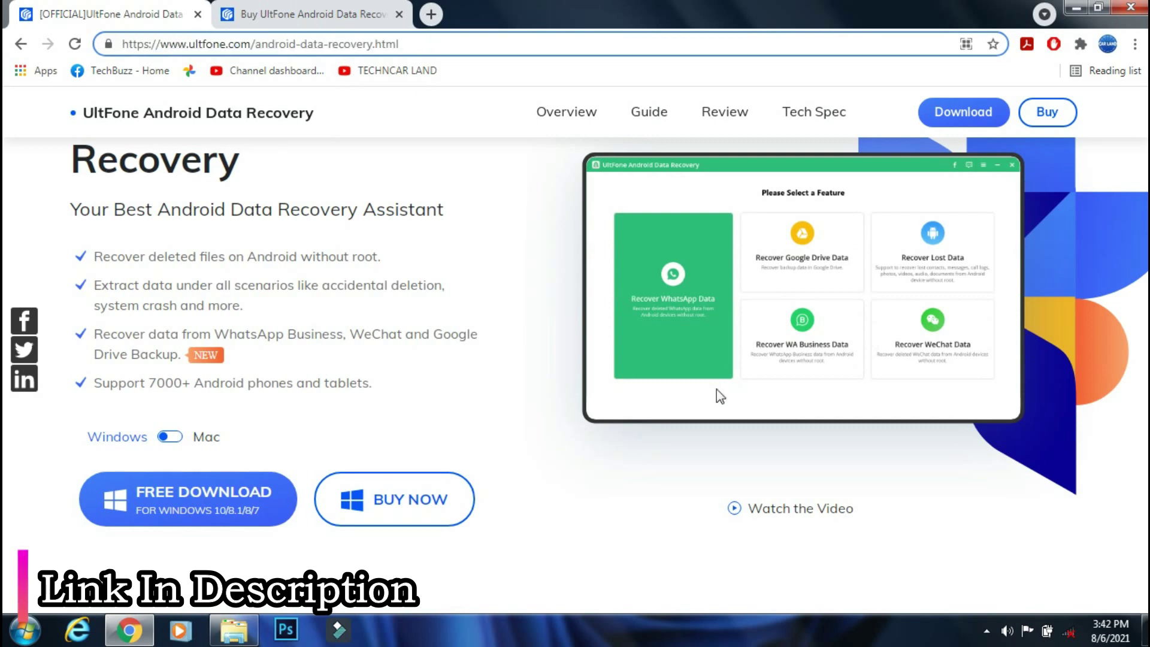
pyautogui.click(1073, 11)
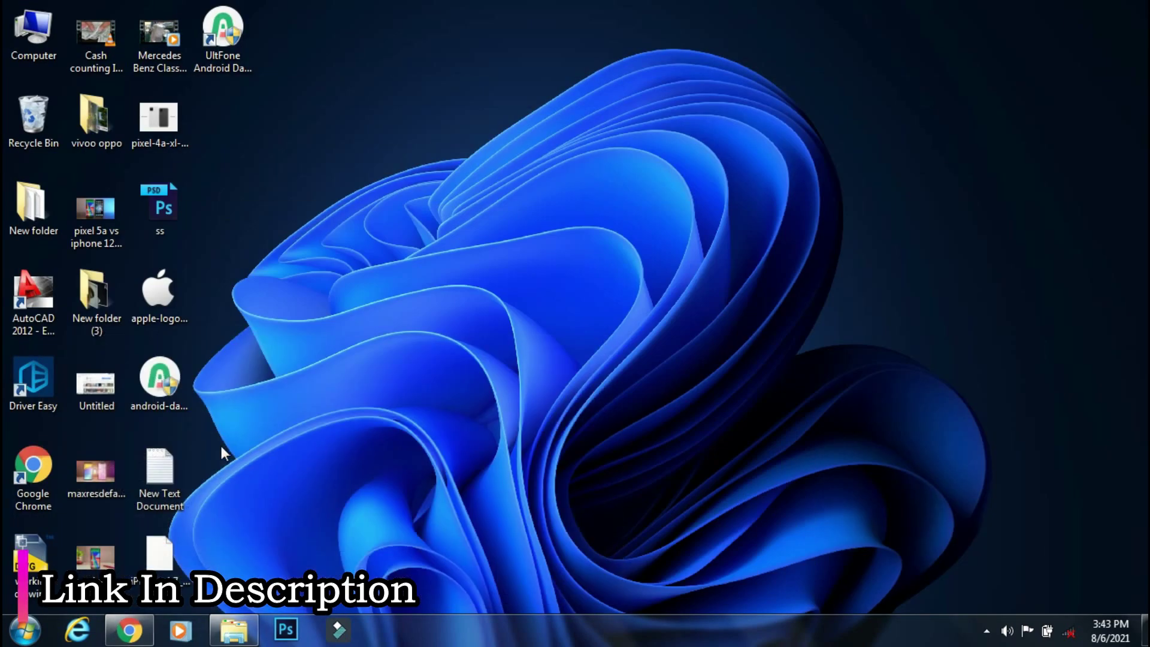
# Switch to UltFone Android Data Recovery, running it as administrator, and check the program for updates
pyautogui.rightClick(219, 70)
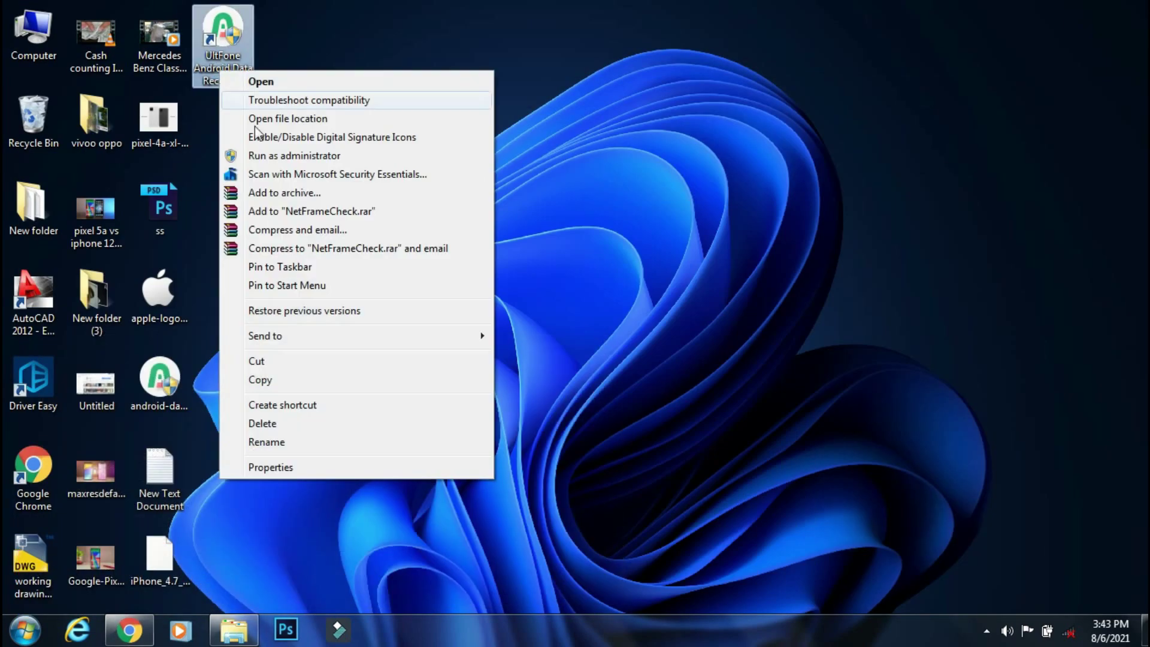
pyautogui.click(281, 156)
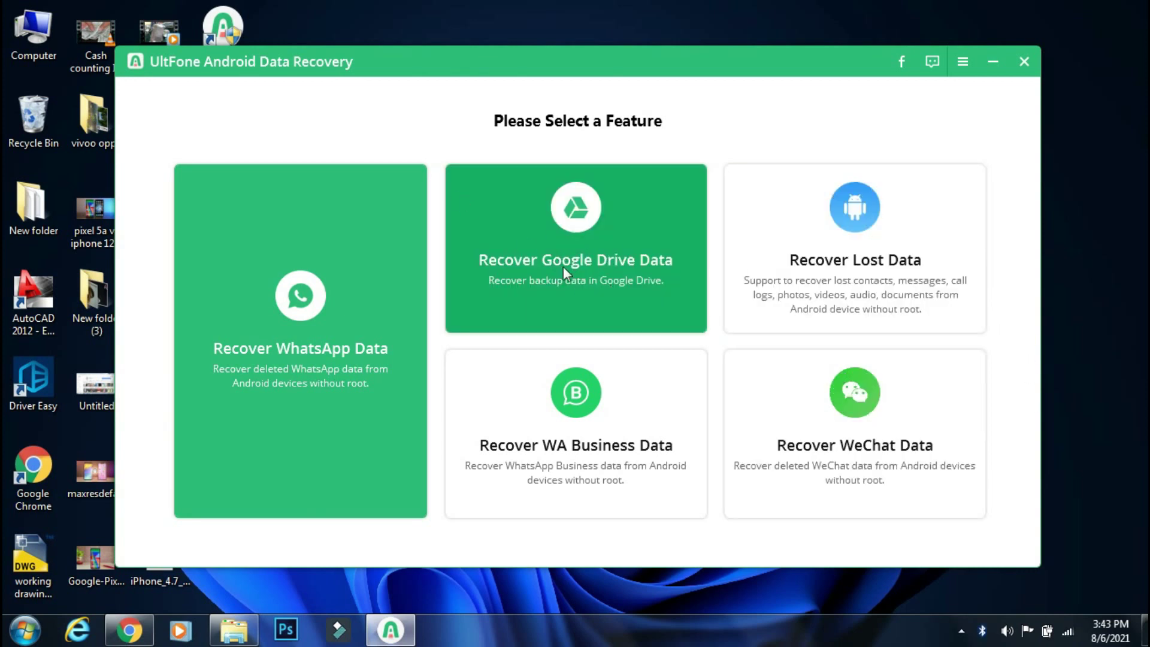
pyautogui.click(975, 70)
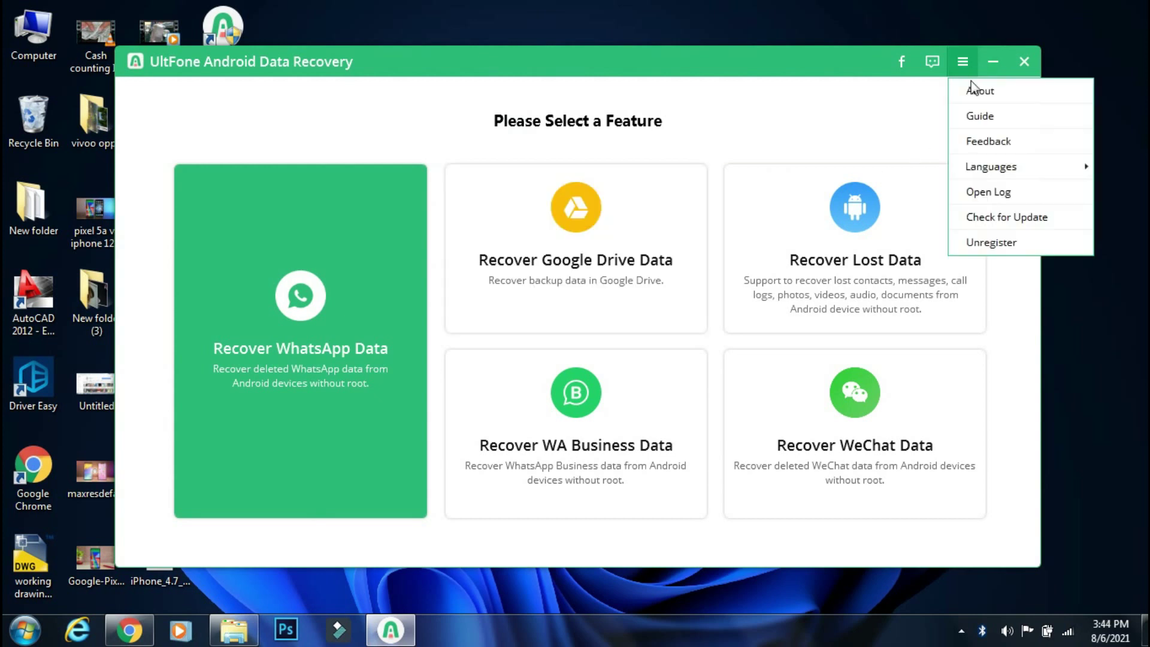
pyautogui.click(985, 216)
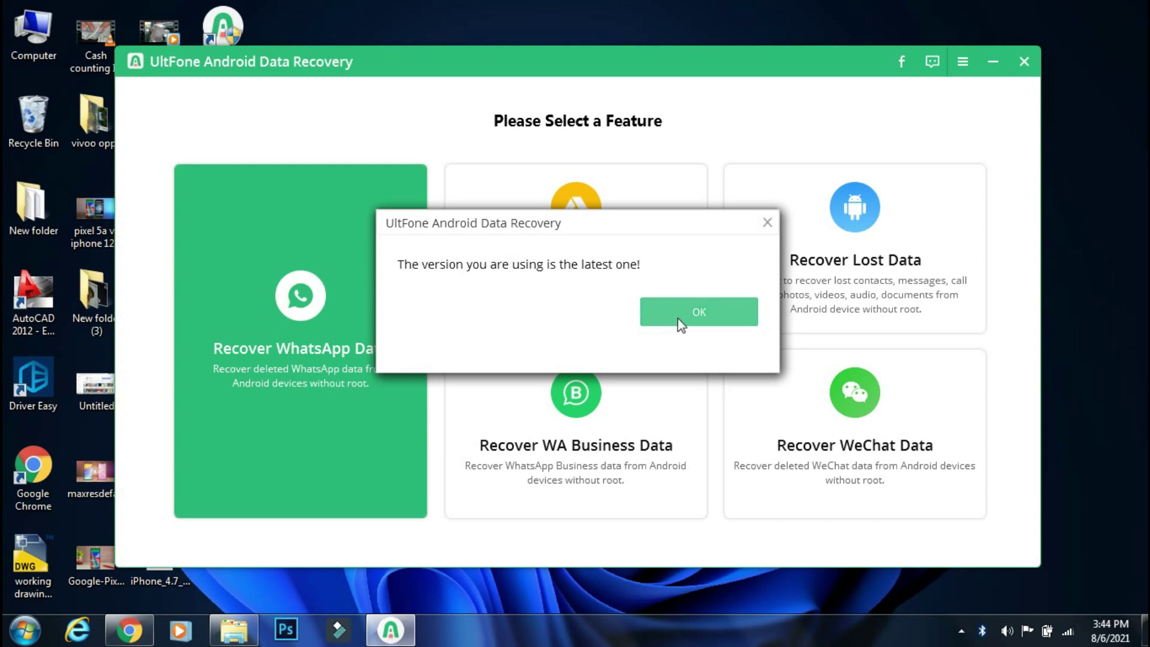
pyautogui.click(696, 313)
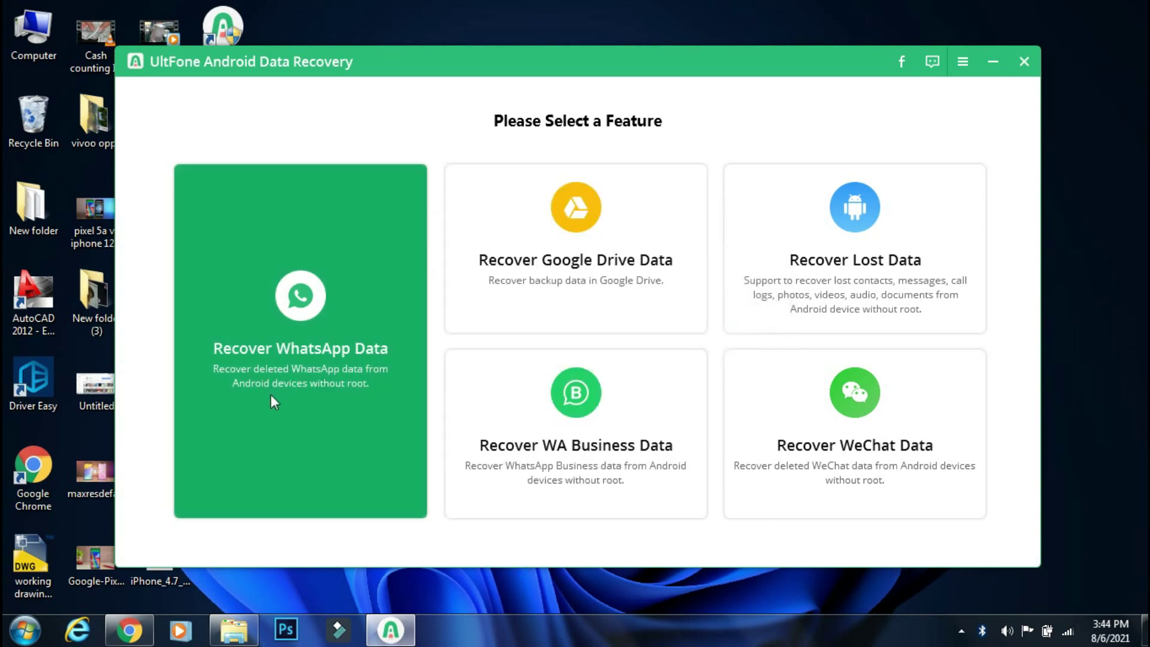
# Choose WhatsApp data recovery, review the USB debugging instructions and start scanning the connected phone, confirming that WhatsApp is logged in
pyautogui.click(321, 352)
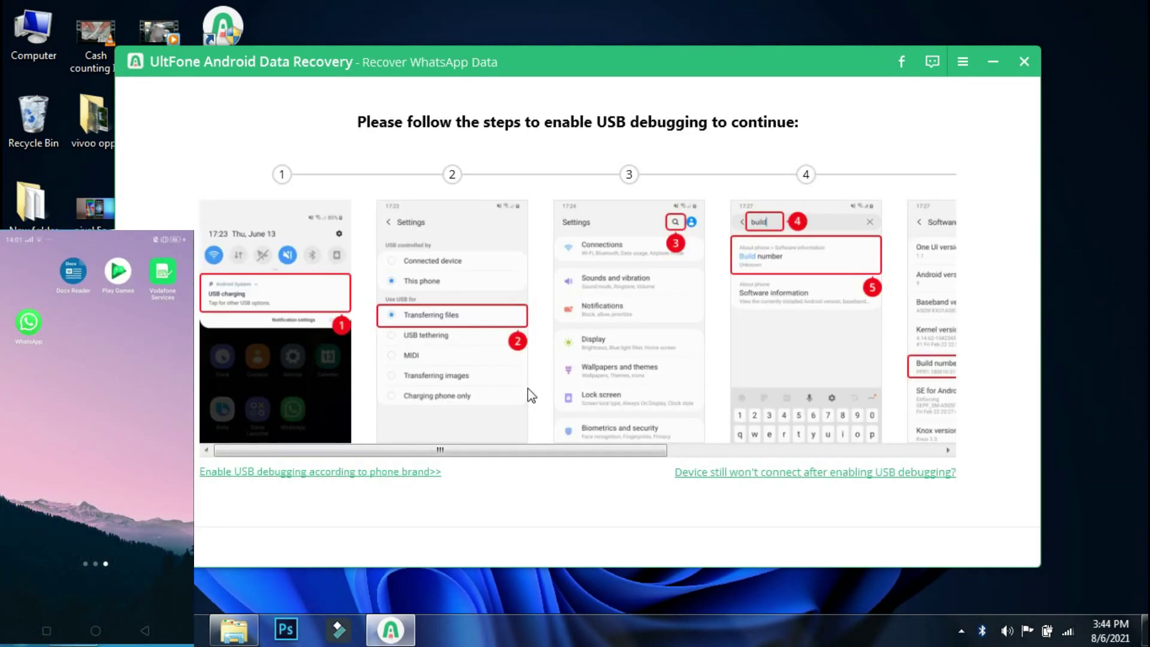
pyautogui.moveTo(475, 452); pyautogui.dragTo(300, 453)
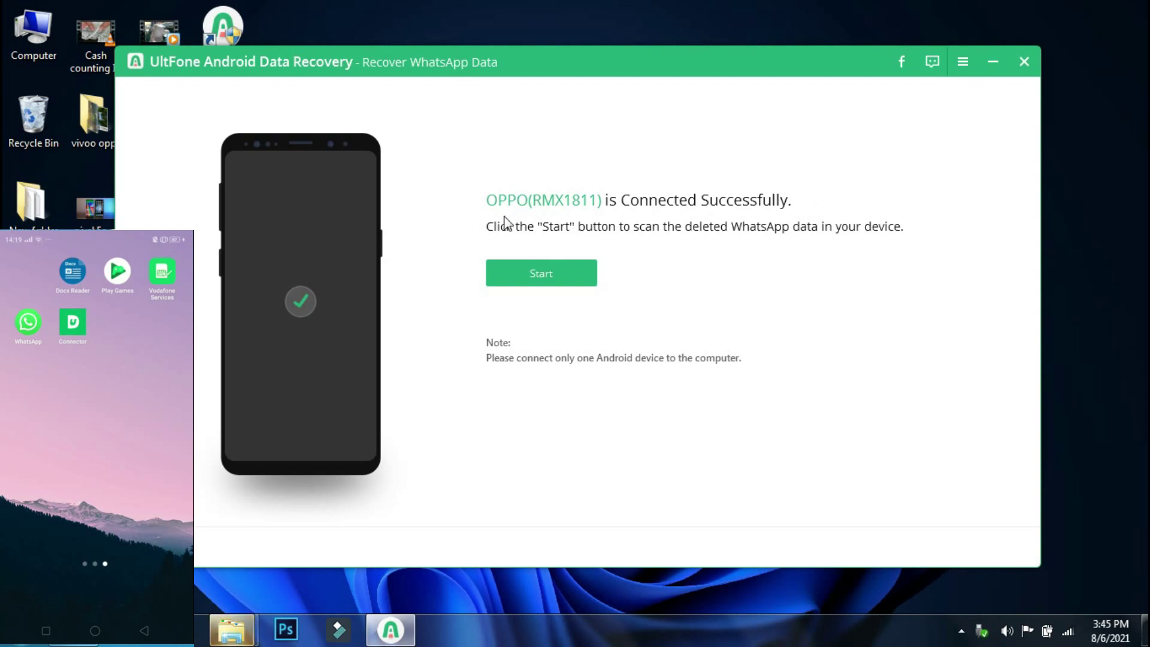
pyautogui.click(544, 275)
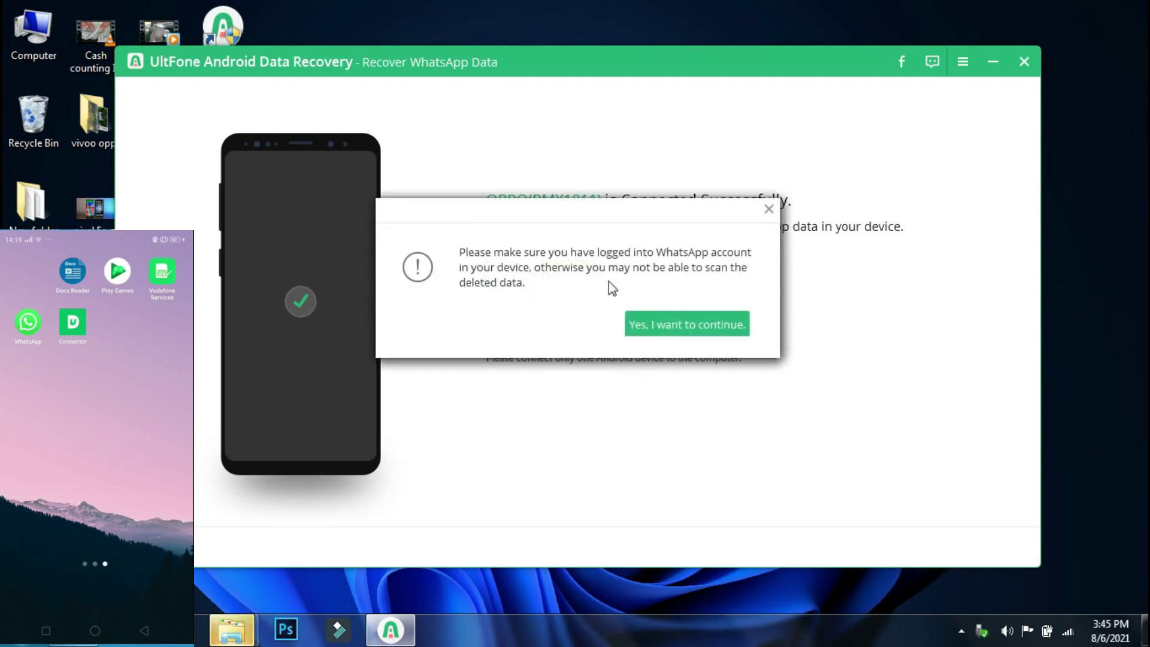
pyautogui.click(655, 324)
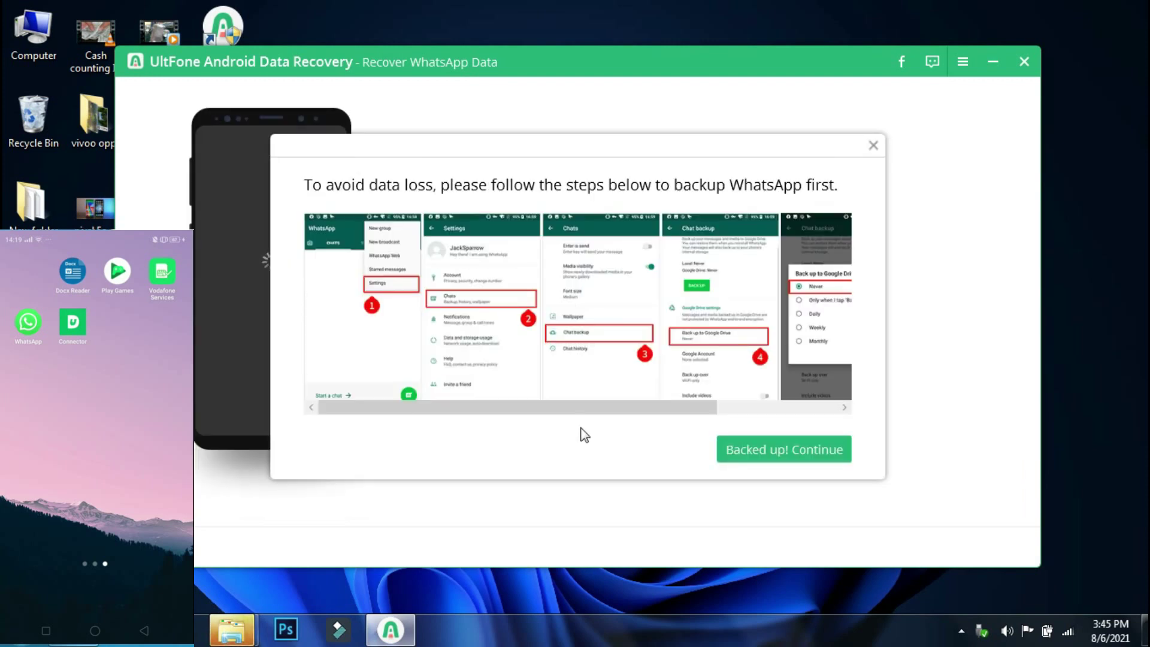
# Review all the WhatsApp backup instructions and confirm that the chats are backed up to continue the scan
pyautogui.moveTo(579, 406); pyautogui.dragTo(785, 410)
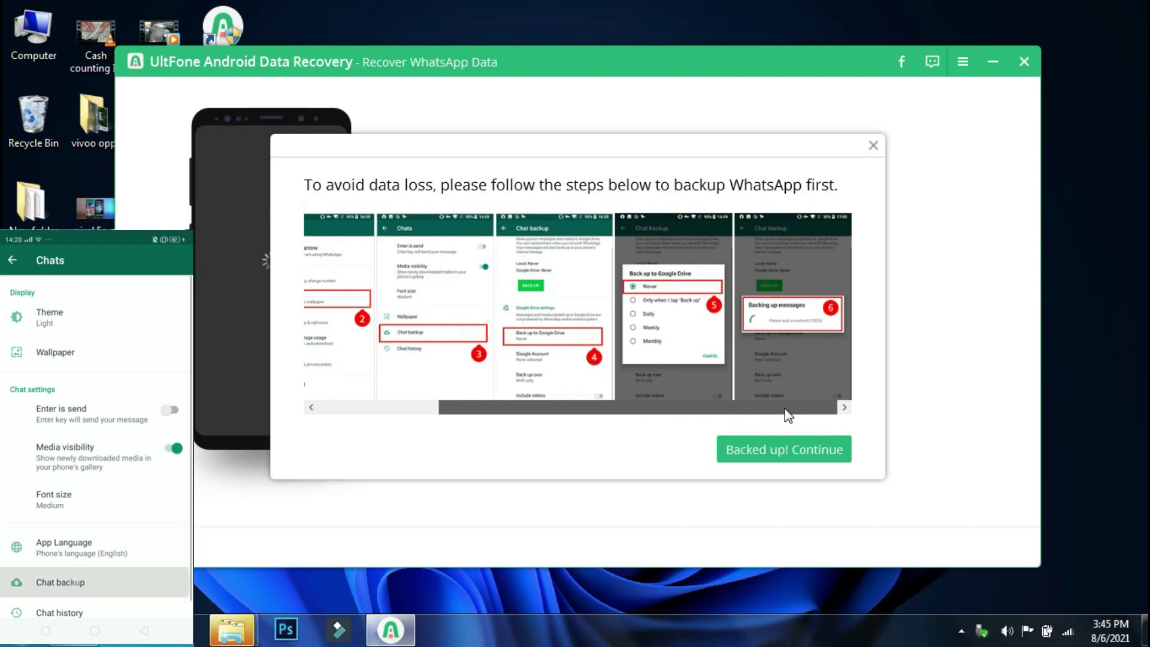
pyautogui.moveTo(645, 410); pyautogui.dragTo(325, 418)
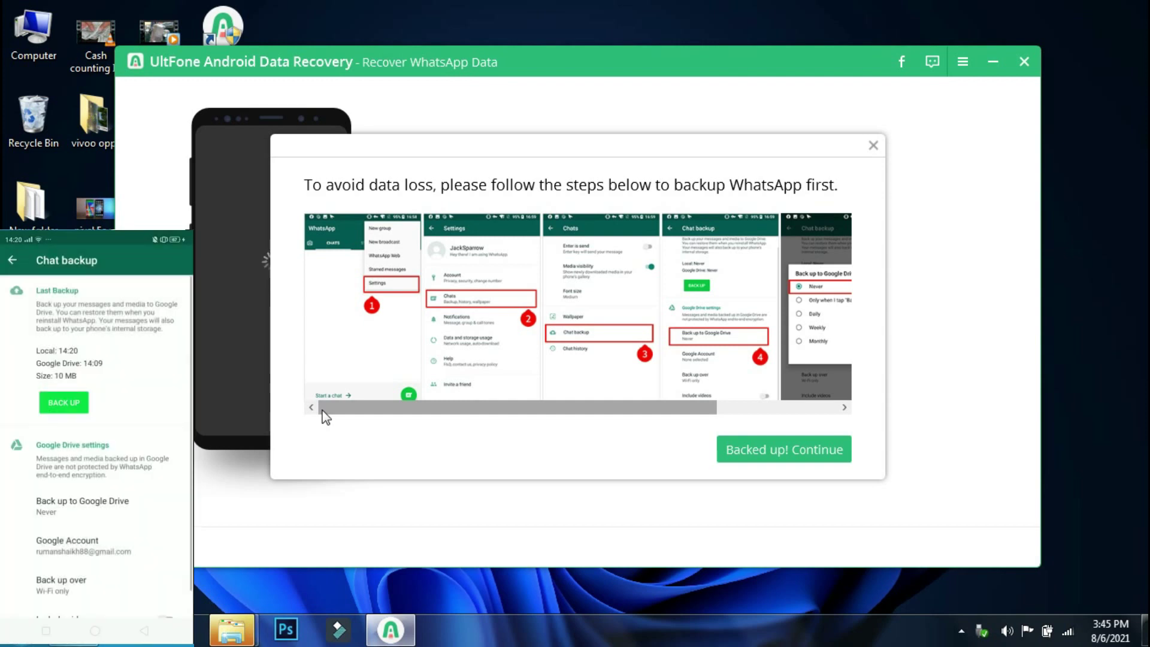
pyautogui.click(777, 454)
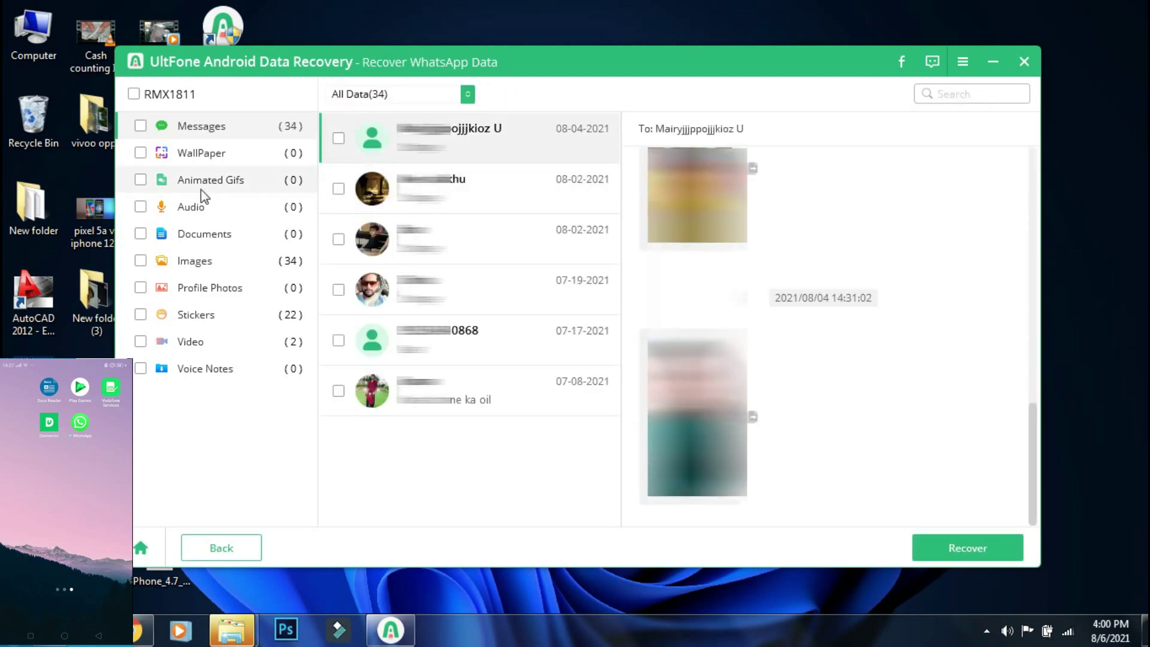
# Examine the scanned WhatsApp animated GIFs, stickers and images, looking through the whole image gallery
pyautogui.click(222, 182)
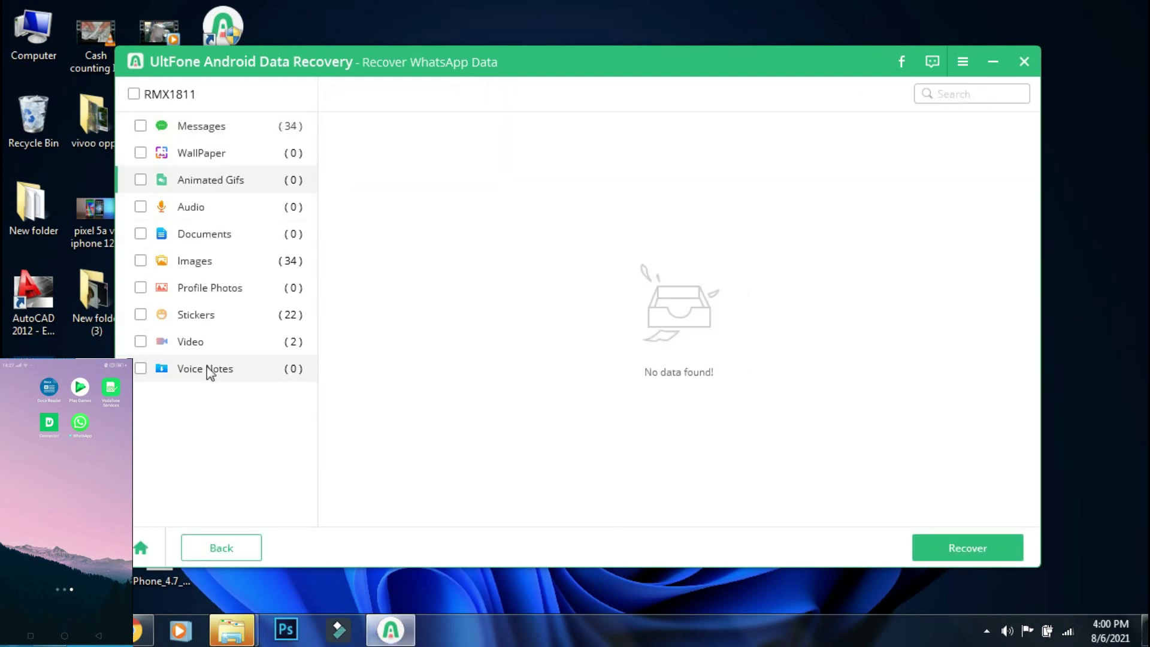
pyautogui.click(226, 314)
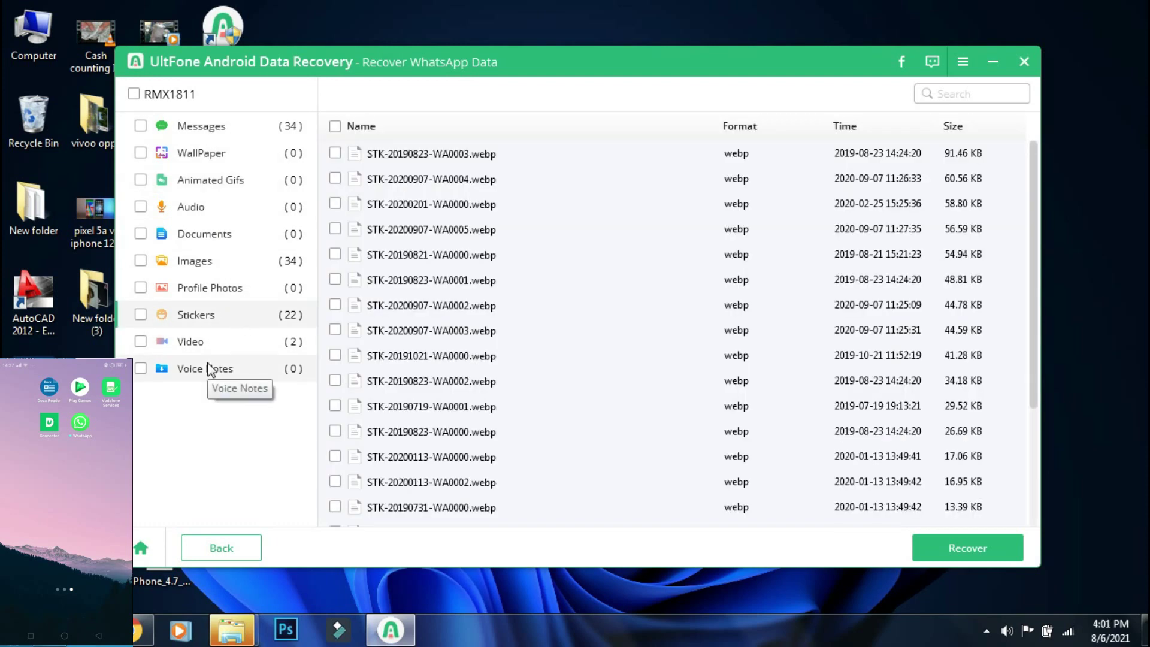
pyautogui.click(204, 260)
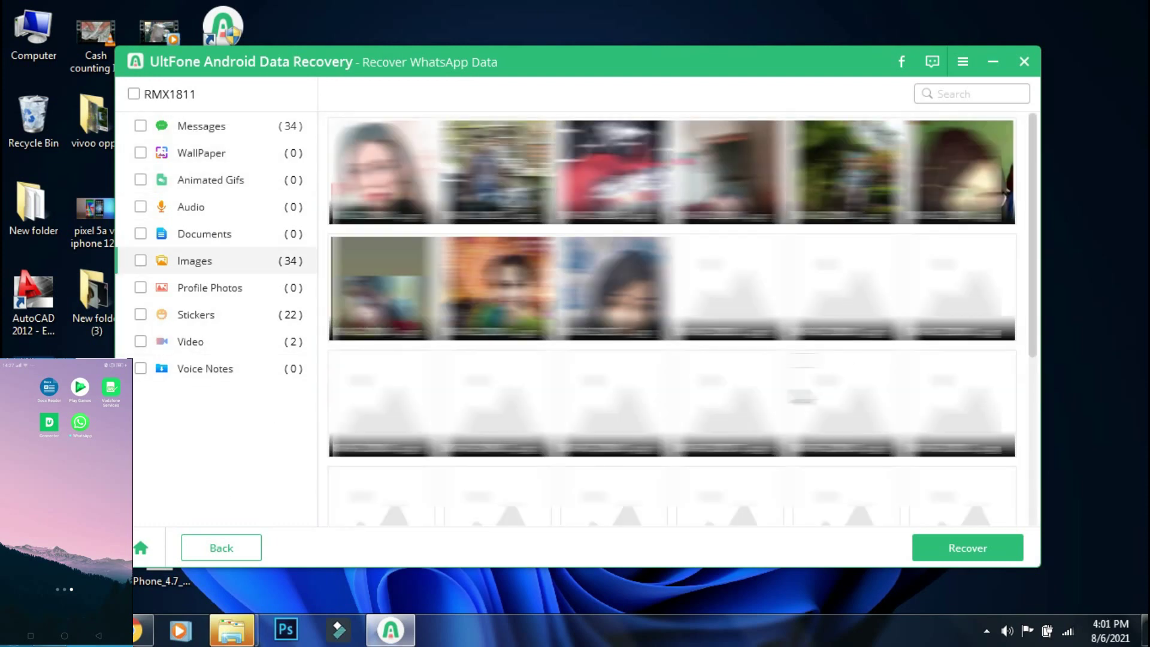
pyautogui.scroll(-5, 659, 329)
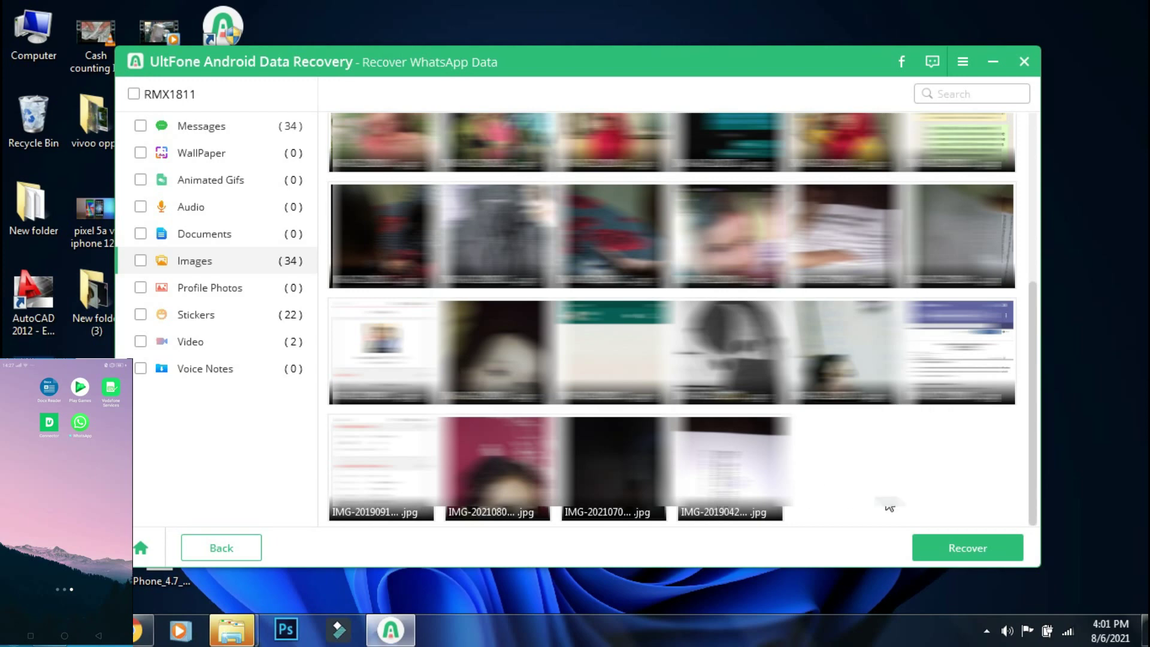
pyautogui.scroll(5, 889, 505)
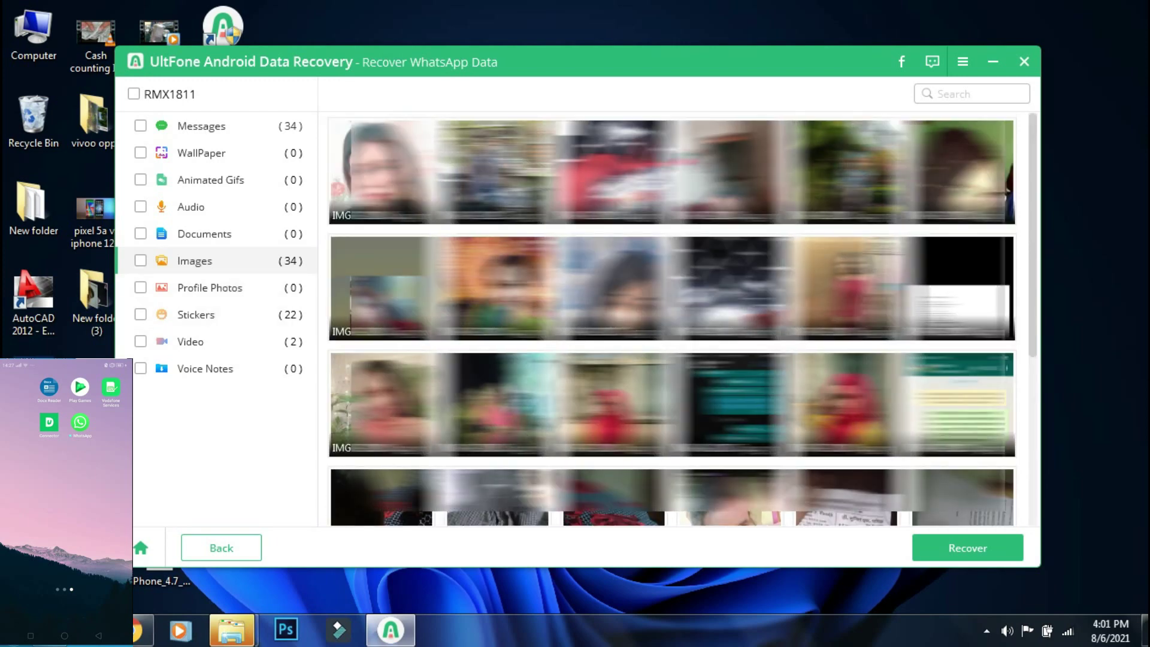
pyautogui.scroll(-5, 973, 315)
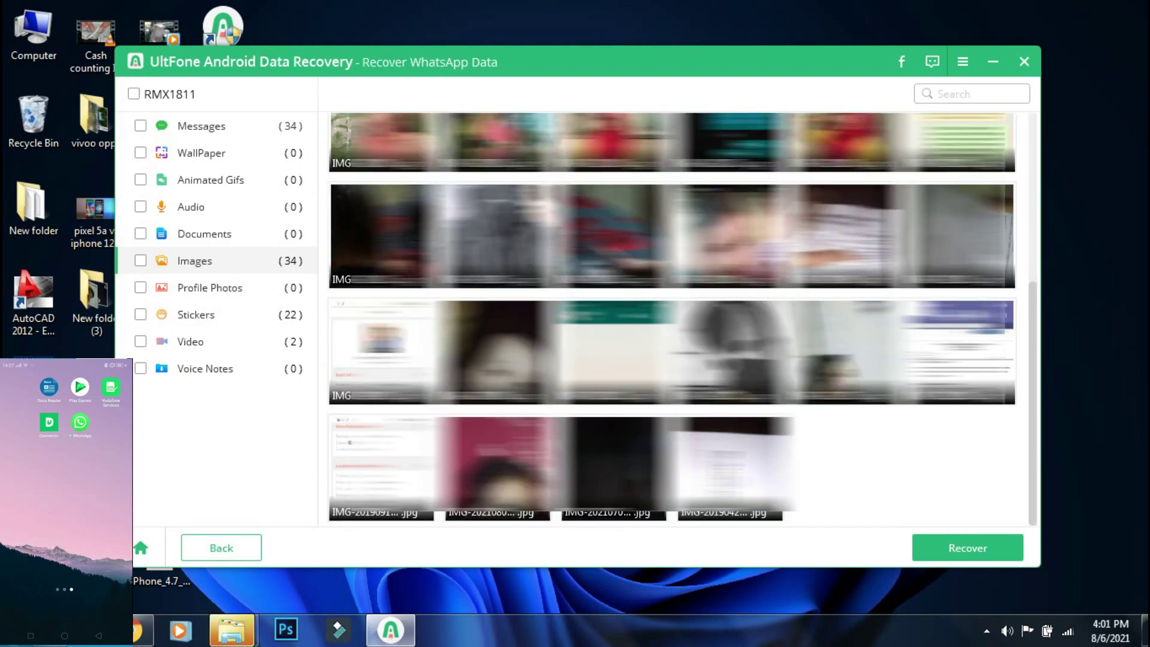
# Recover images IMG-20201029, IMG-20210719, IMG-20210806 and IMG-20190916 to the computer and open the exported WhatsApp Images folder
pyautogui.click(633, 354)
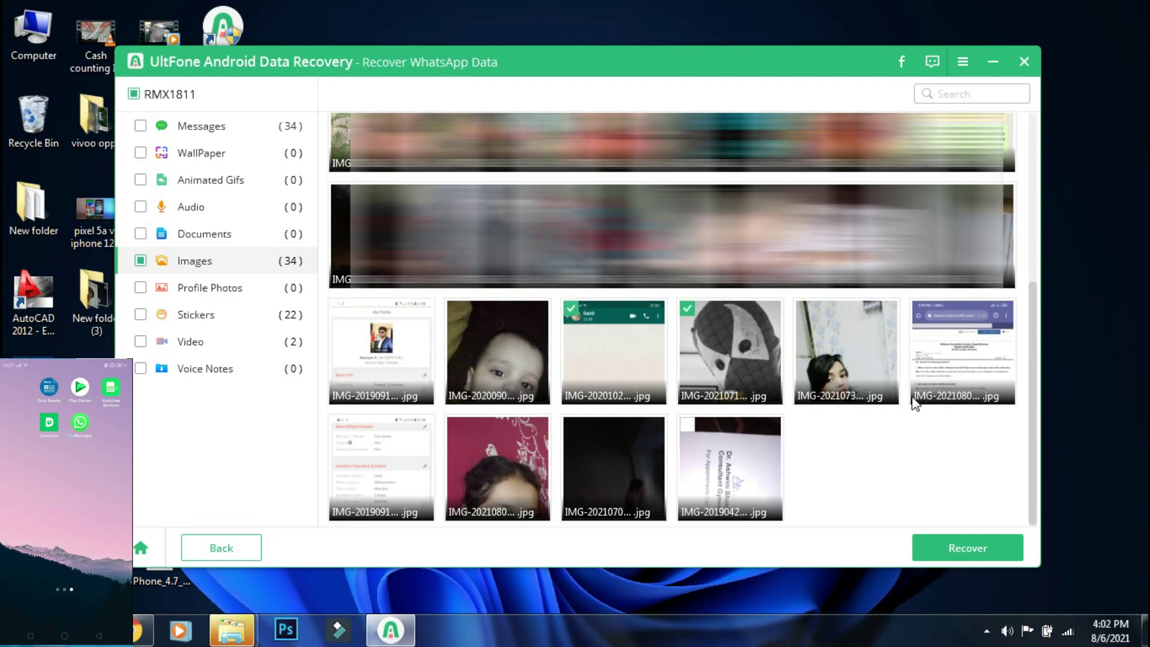
pyautogui.click(944, 372)
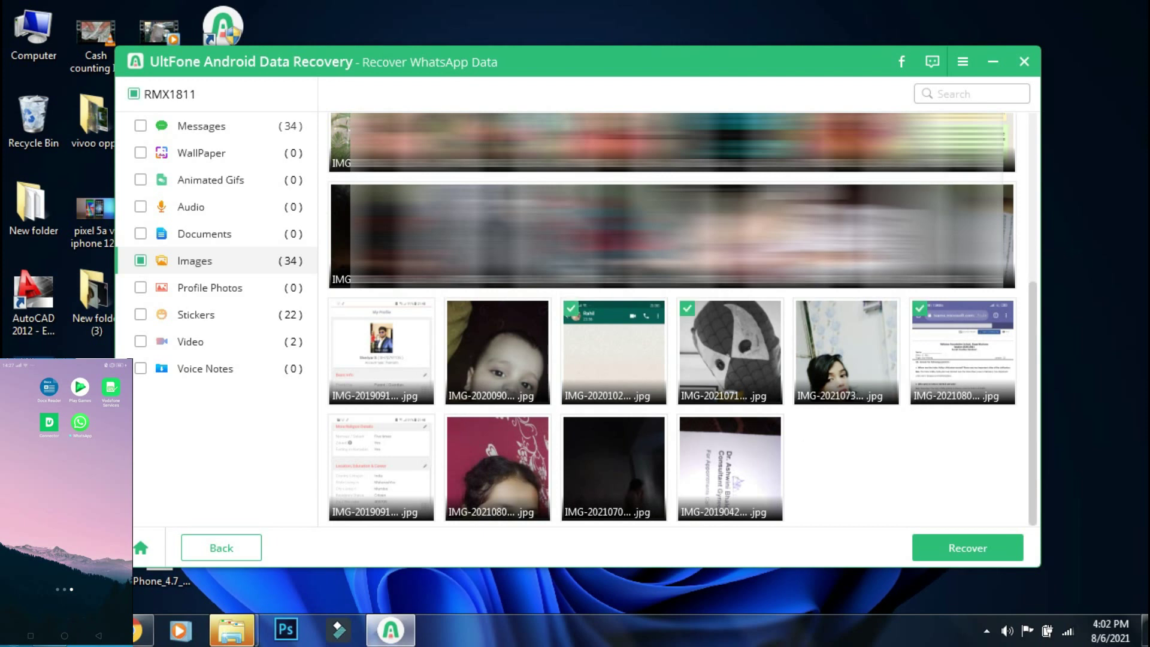
pyautogui.click(409, 481)
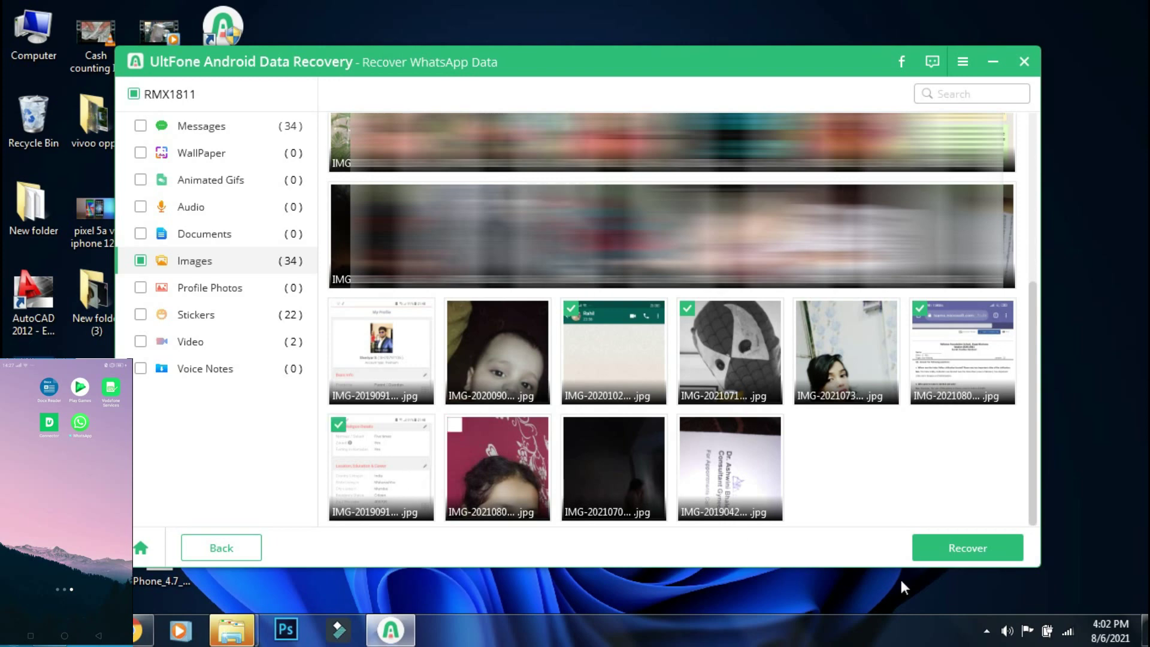
pyautogui.click(970, 548)
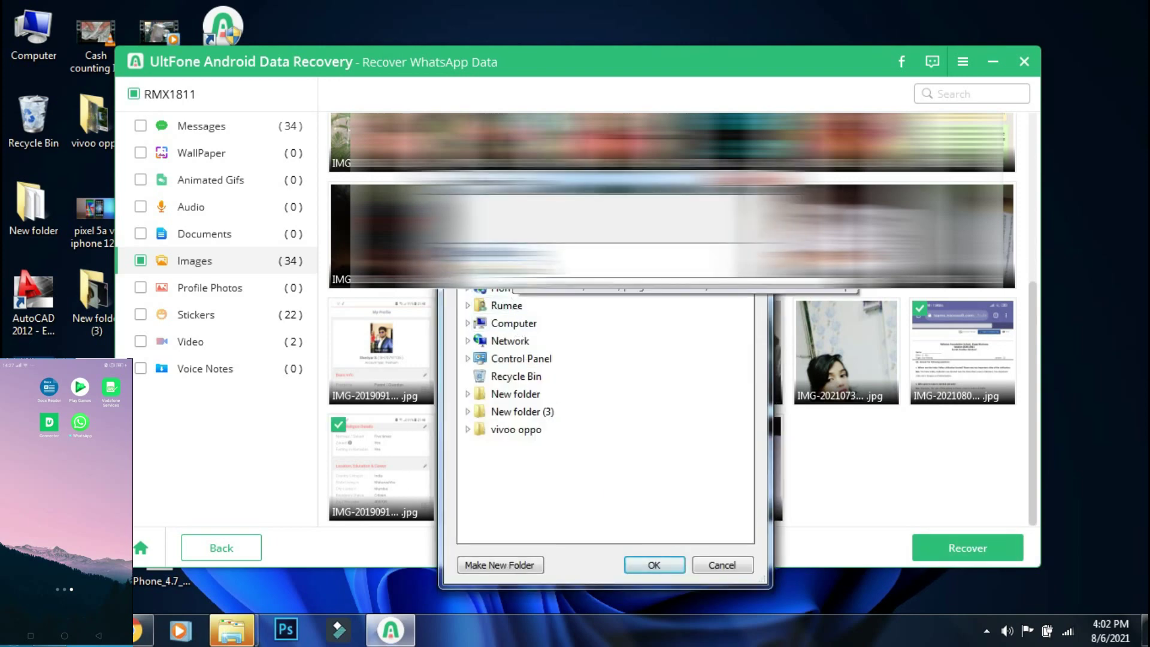
pyautogui.click(654, 564)
pyautogui.doubleClick(389, 160)
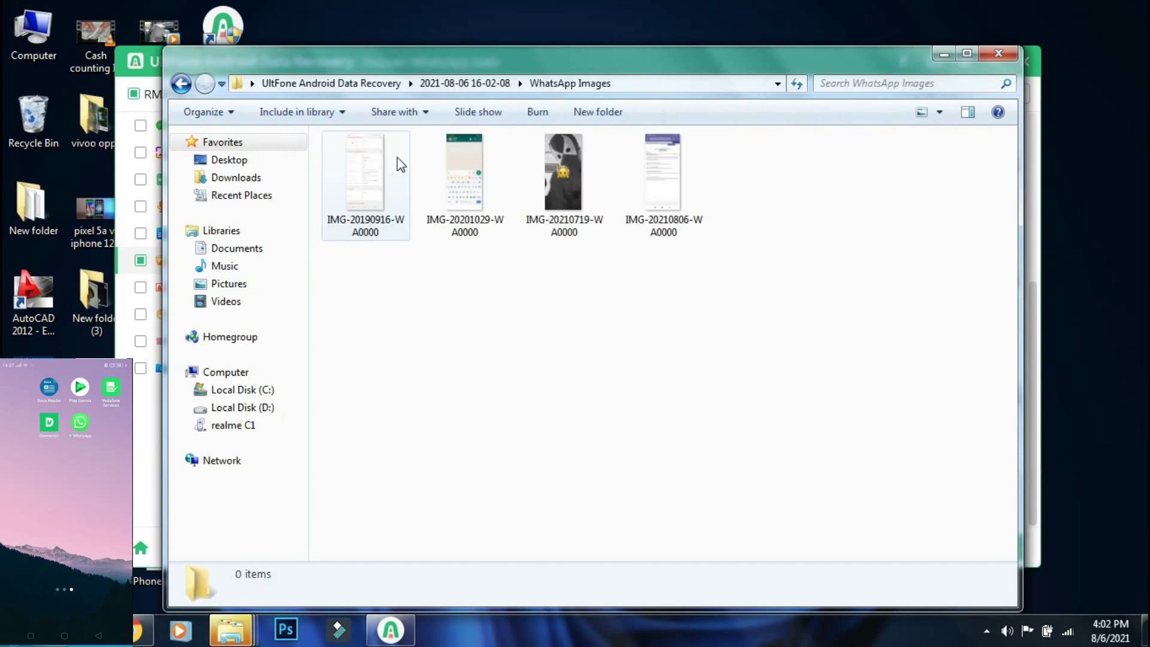
# View the recovered WhatsApp images one after another, close the viewer and export folder, and acknowledge the finished recovery
pyautogui.doubleClick(564, 206)
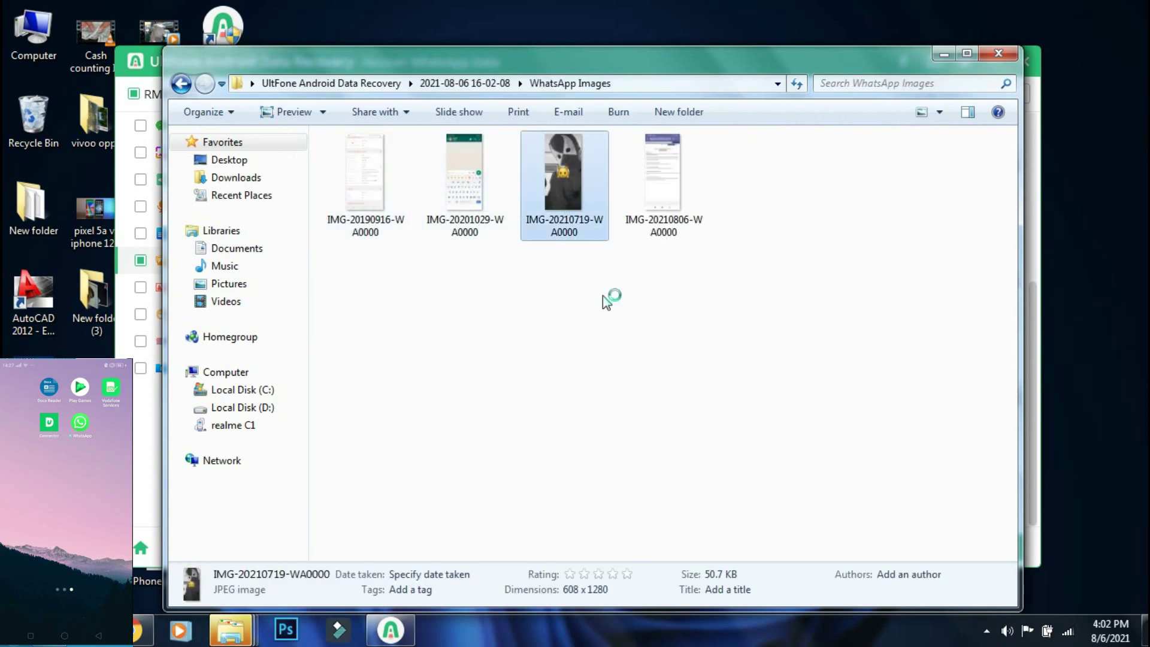
pyautogui.click(615, 592)
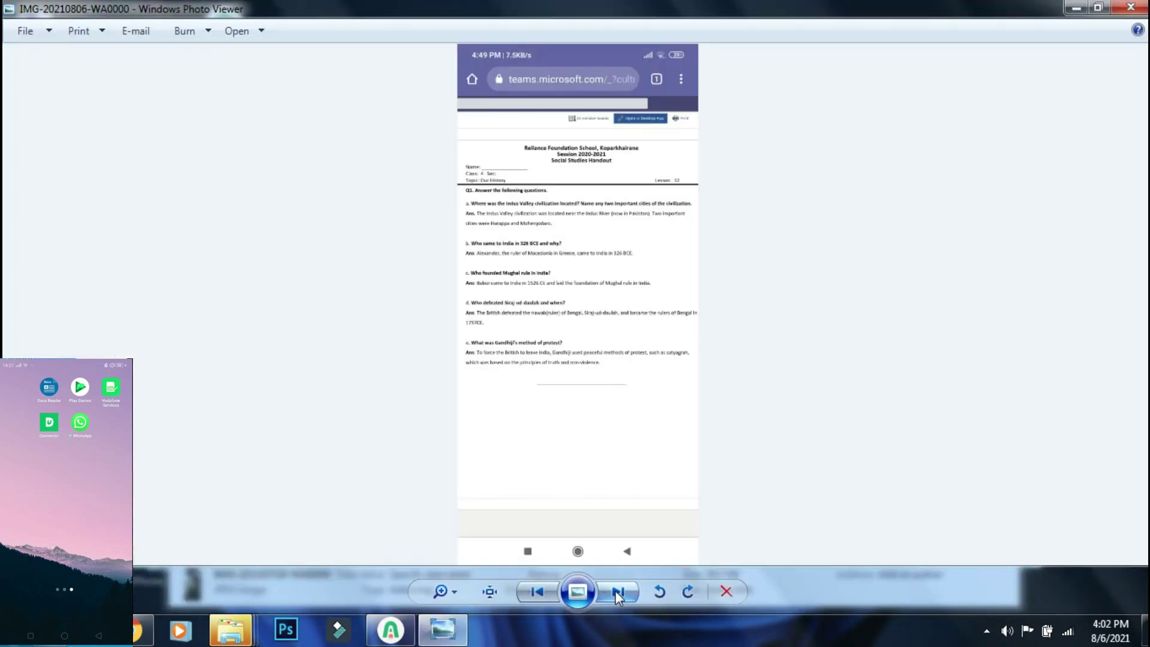
pyautogui.click(615, 590)
pyautogui.click(615, 591)
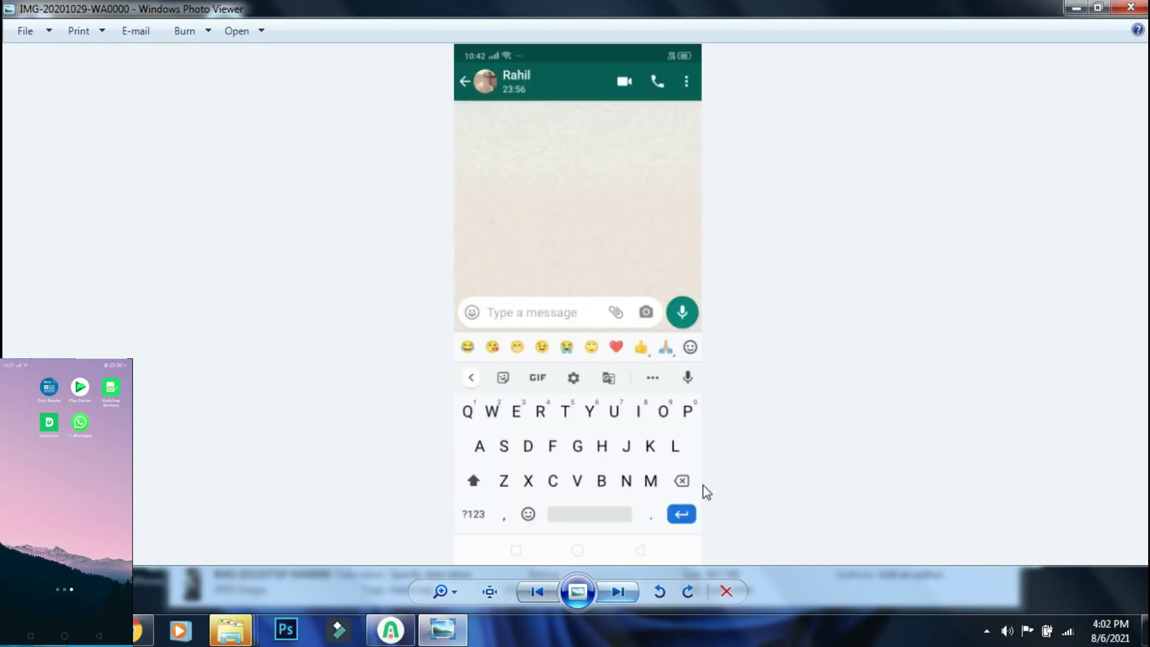
pyautogui.click(1131, 7)
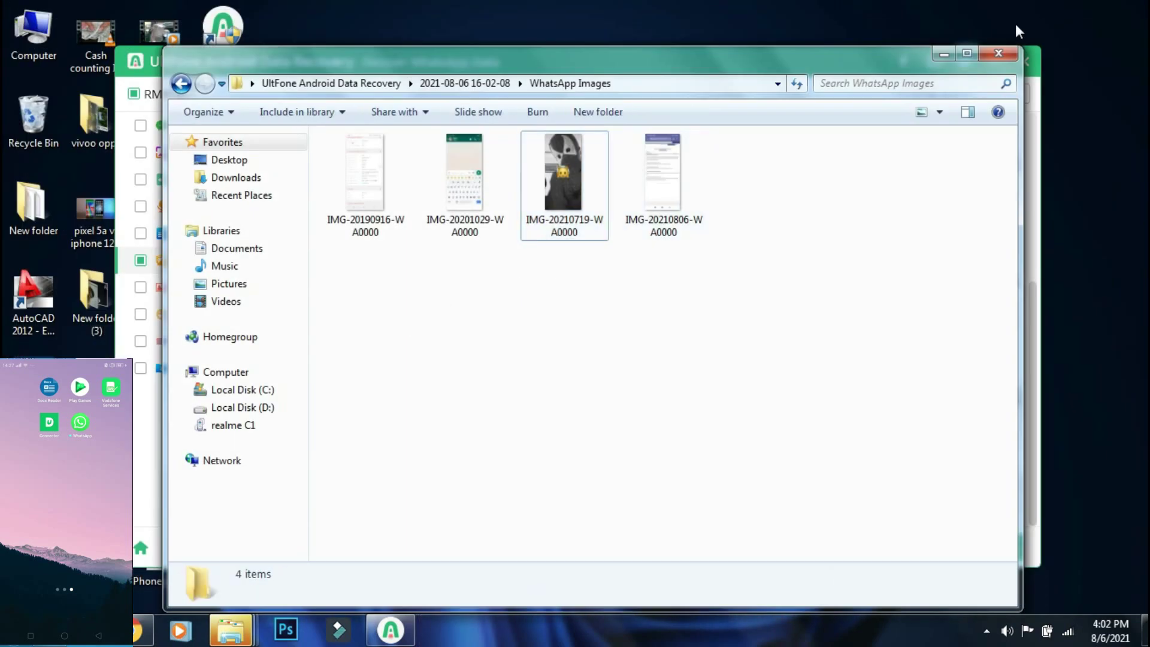
pyautogui.click(998, 54)
pyautogui.click(715, 331)
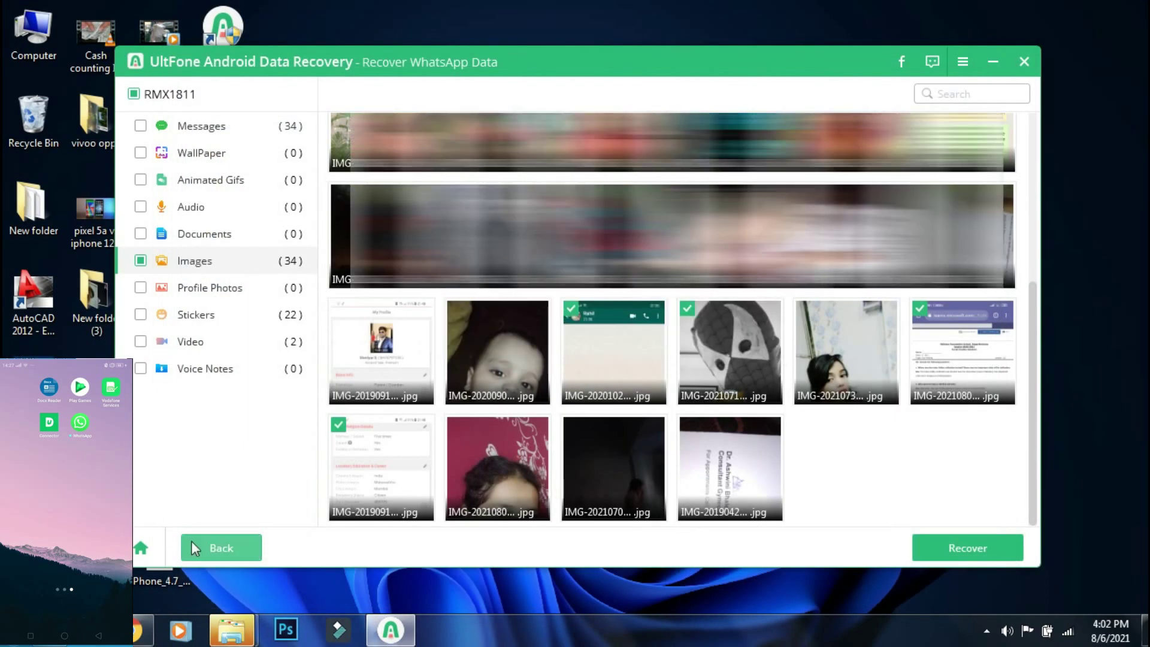
# Leave the WhatsApp results for the feature selection and start a Recover Lost Data scan of the phone
pyautogui.click(151, 551)
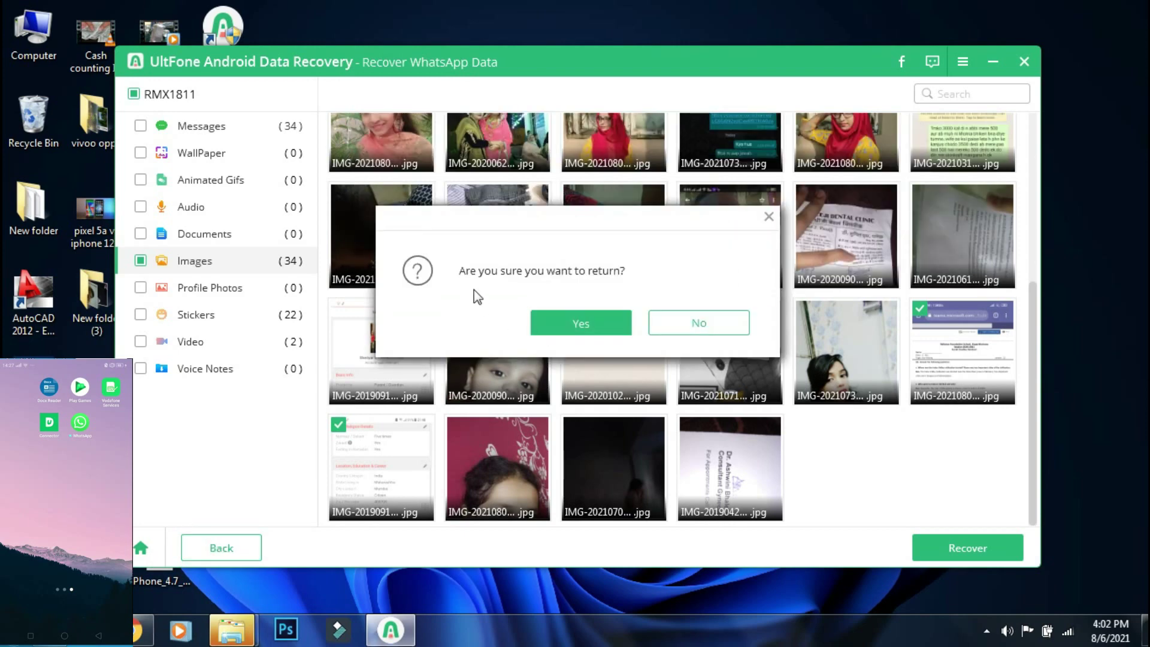
pyautogui.click(581, 324)
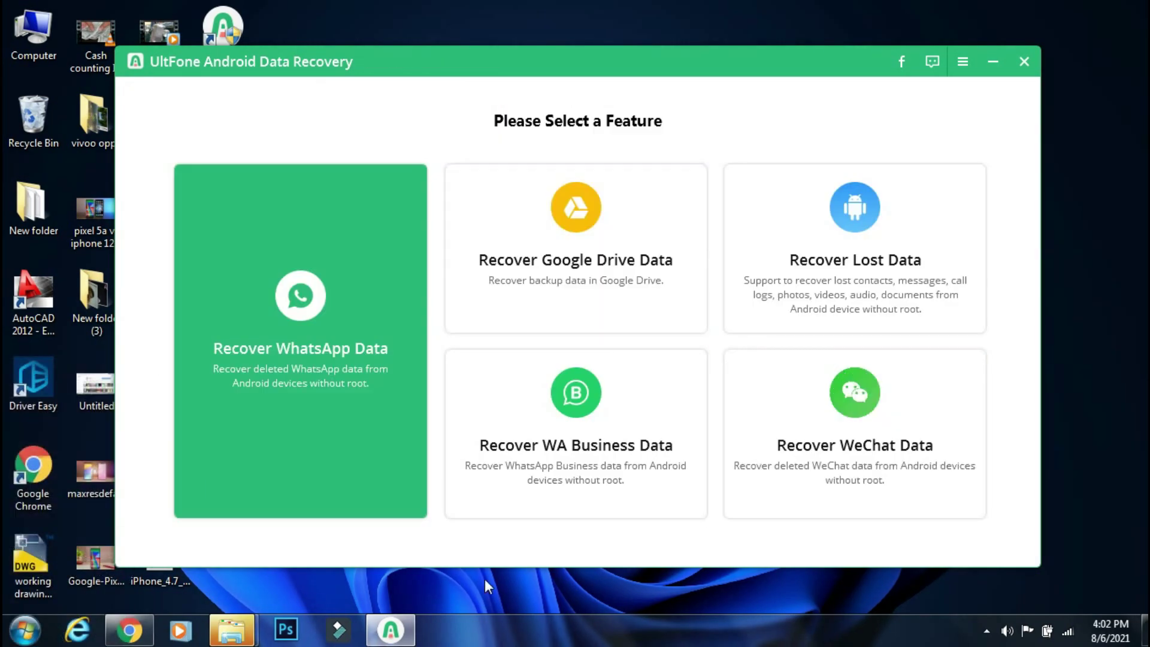
pyautogui.click(860, 274)
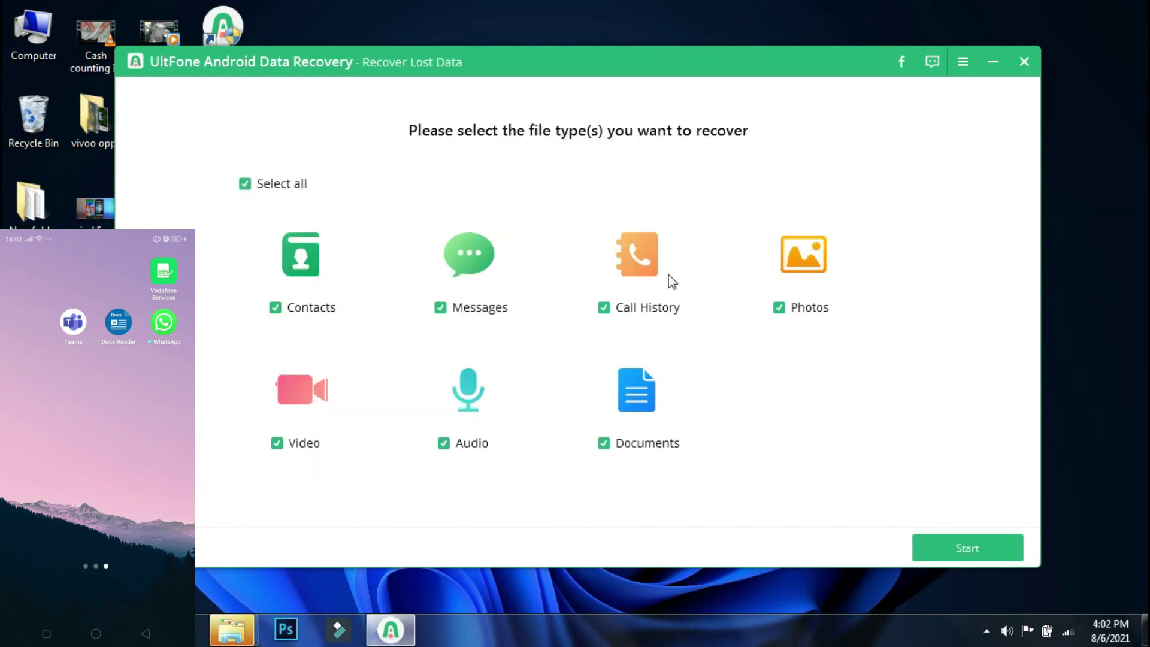
pyautogui.click(603, 443)
pyautogui.click(444, 443)
pyautogui.click(953, 543)
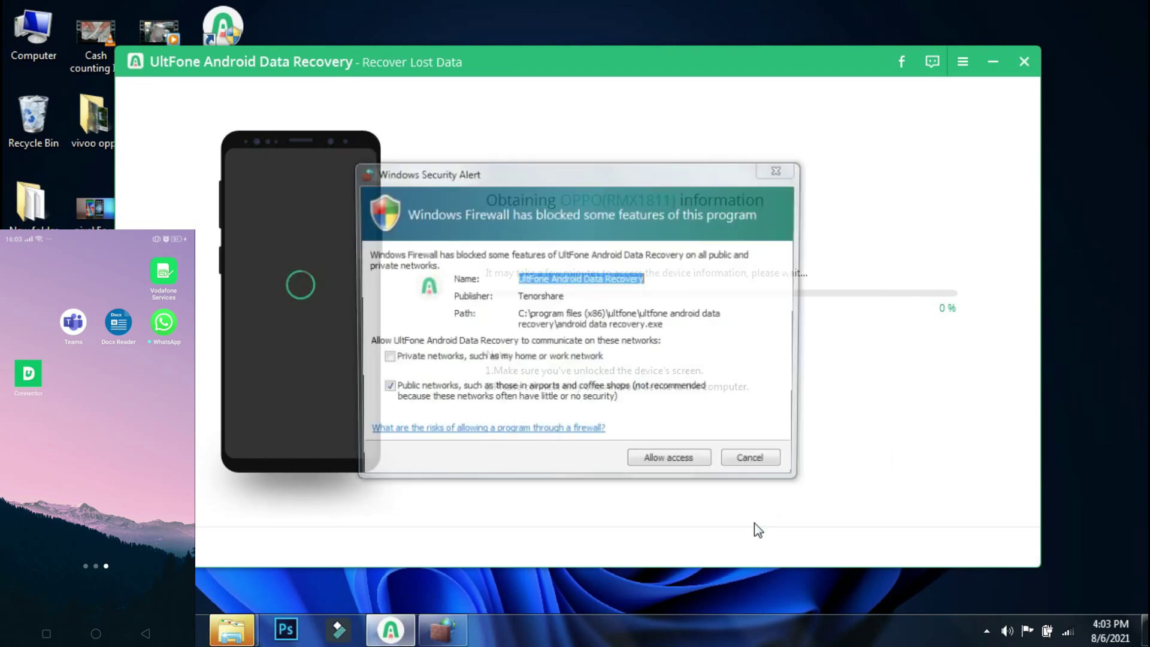
# Allow the recovery program through Windows Firewall, request the device authorization again and dismiss the phone's AutoPlay window
pyautogui.click(680, 467)
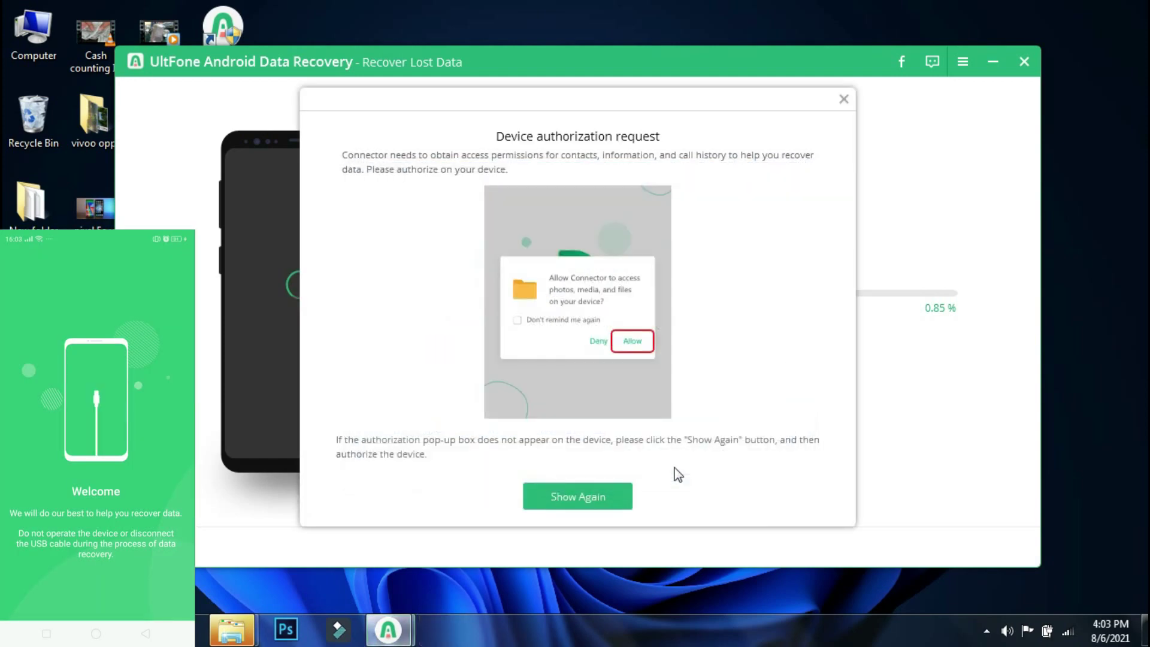
pyautogui.click(596, 492)
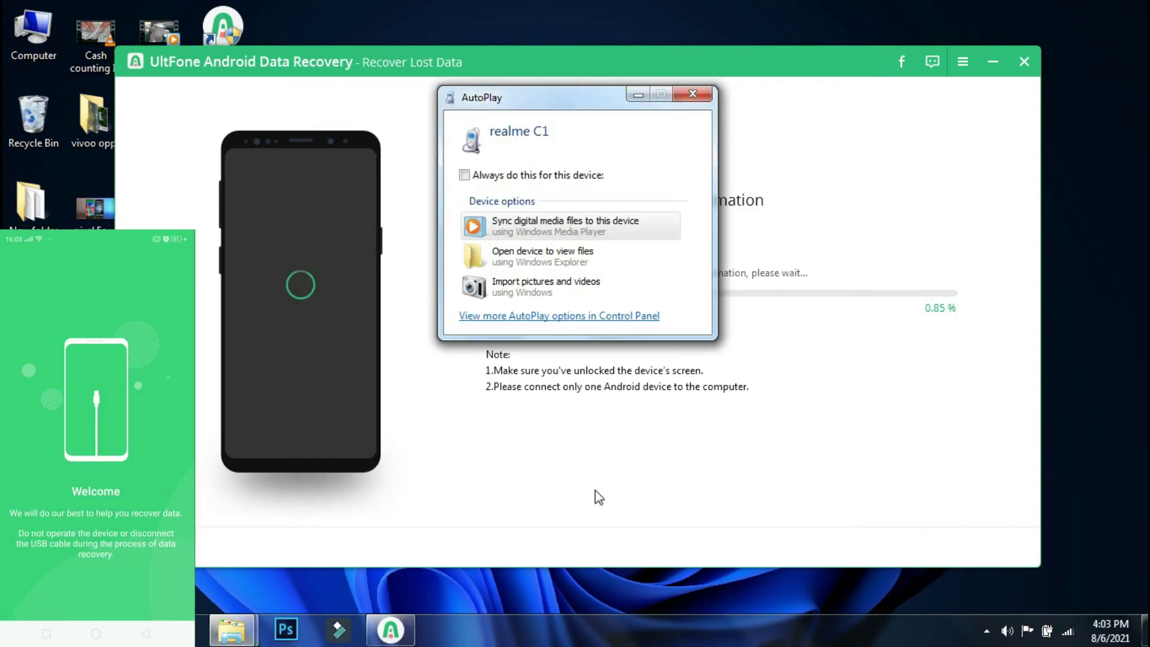
pyautogui.click(692, 94)
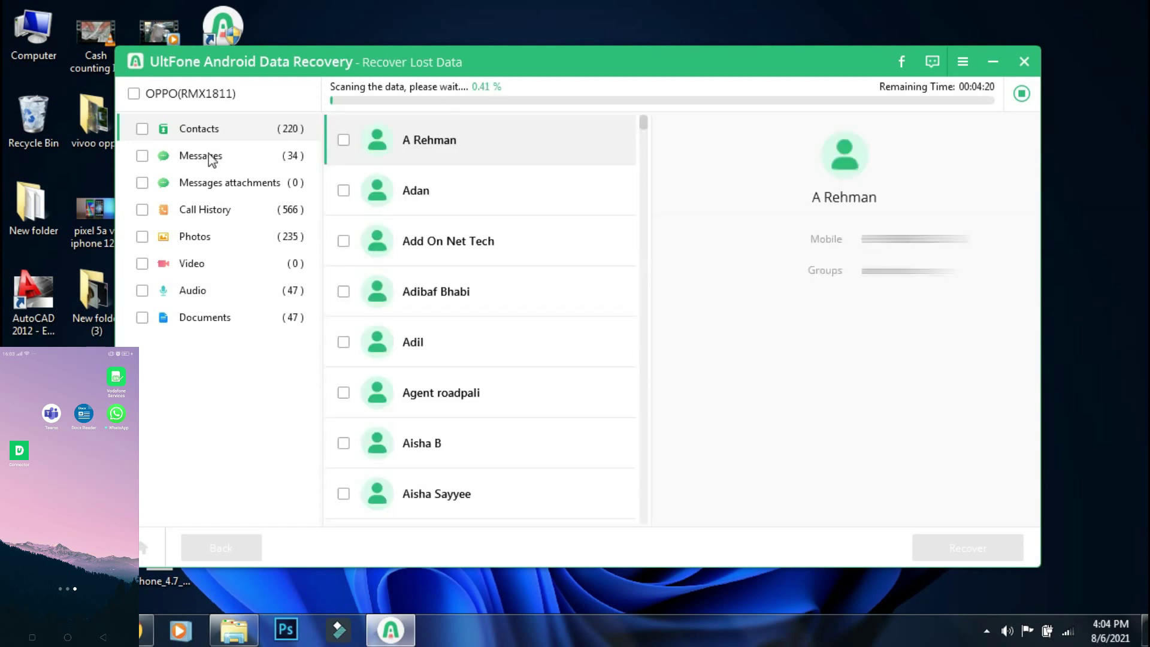
# Acknowledge the completed scan and examine the found documents, contacts and call history down to the oldest calls
pyautogui.click(203, 319)
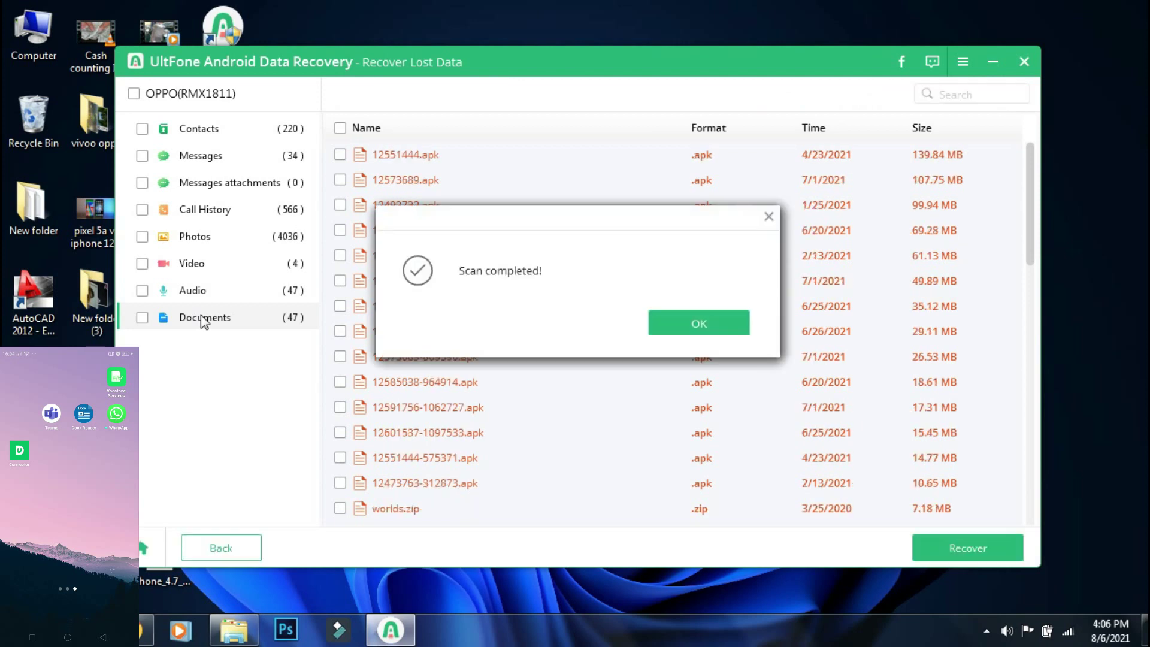
pyautogui.click(655, 322)
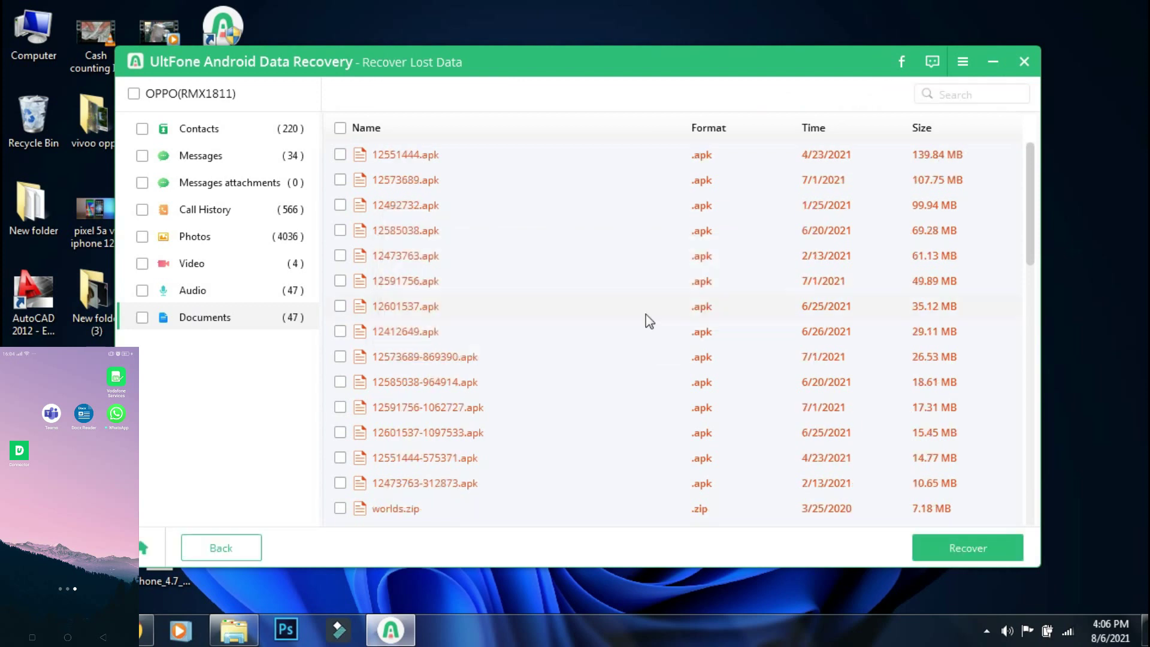
pyautogui.click(216, 131)
pyautogui.moveTo(644, 133); pyautogui.dragTo(653, 110)
pyautogui.click(223, 210)
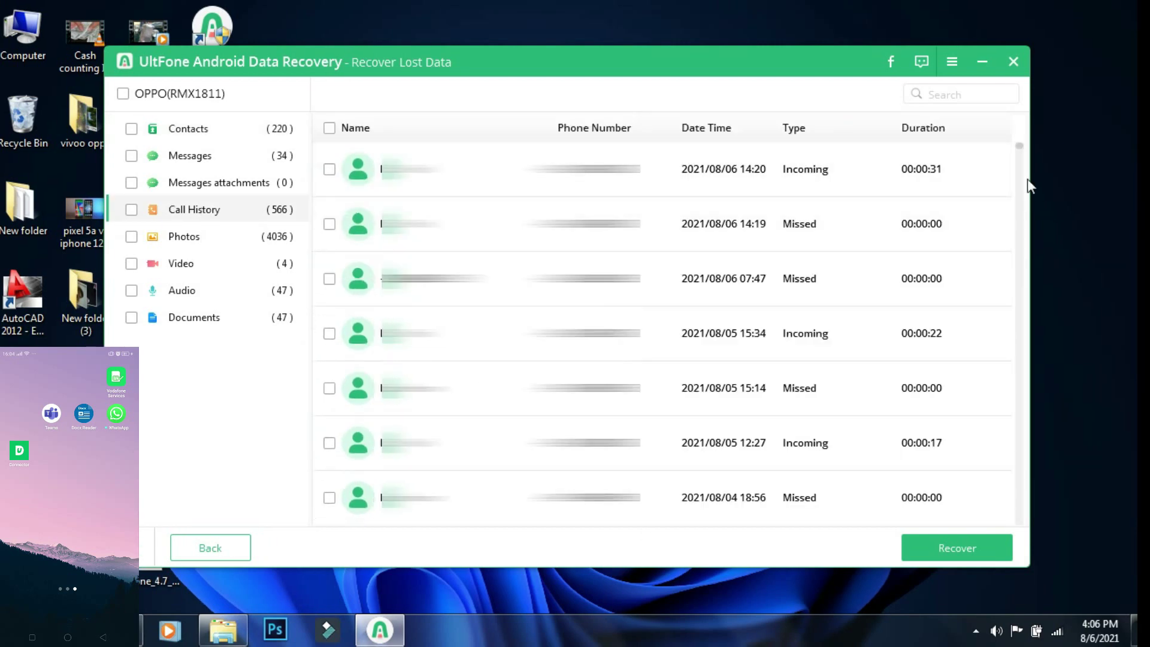
pyautogui.moveTo(1020, 151); pyautogui.dragTo(1015, 537)
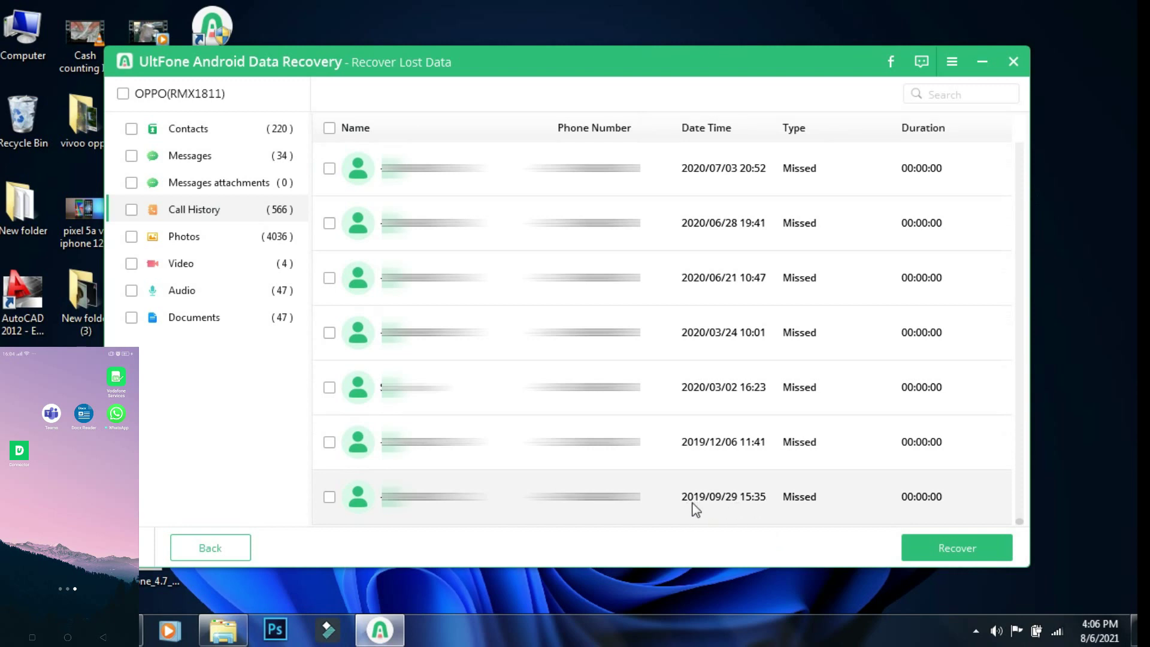
# Examine the scanned videos, audio files, documents and text messages
pyautogui.click(196, 261)
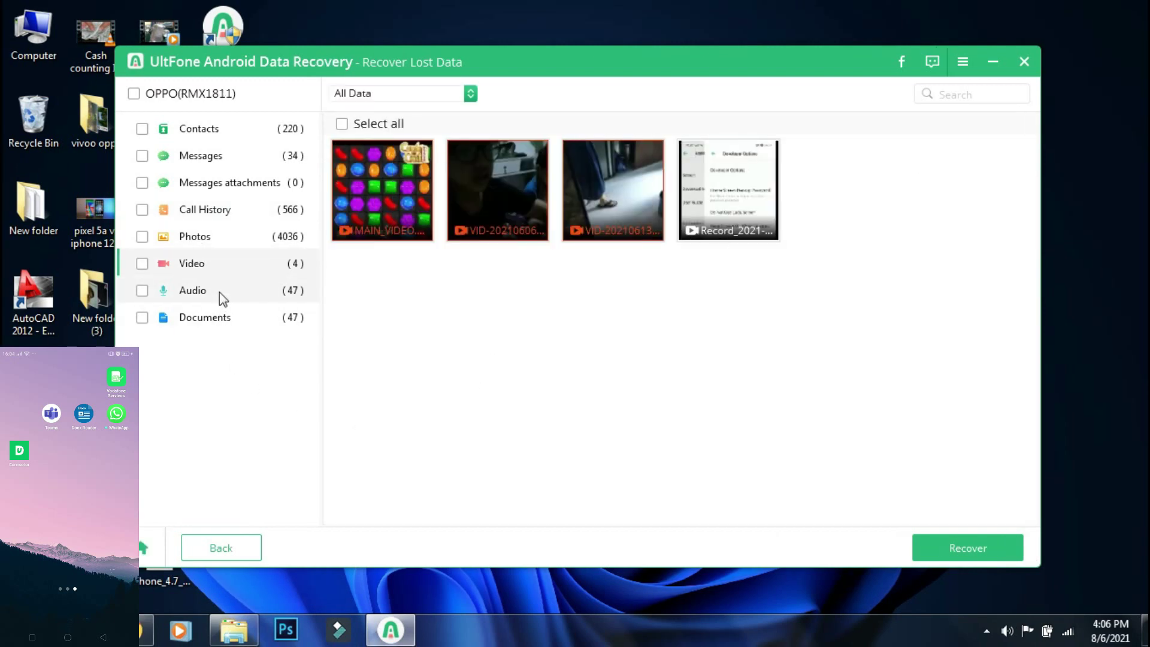
pyautogui.click(220, 292)
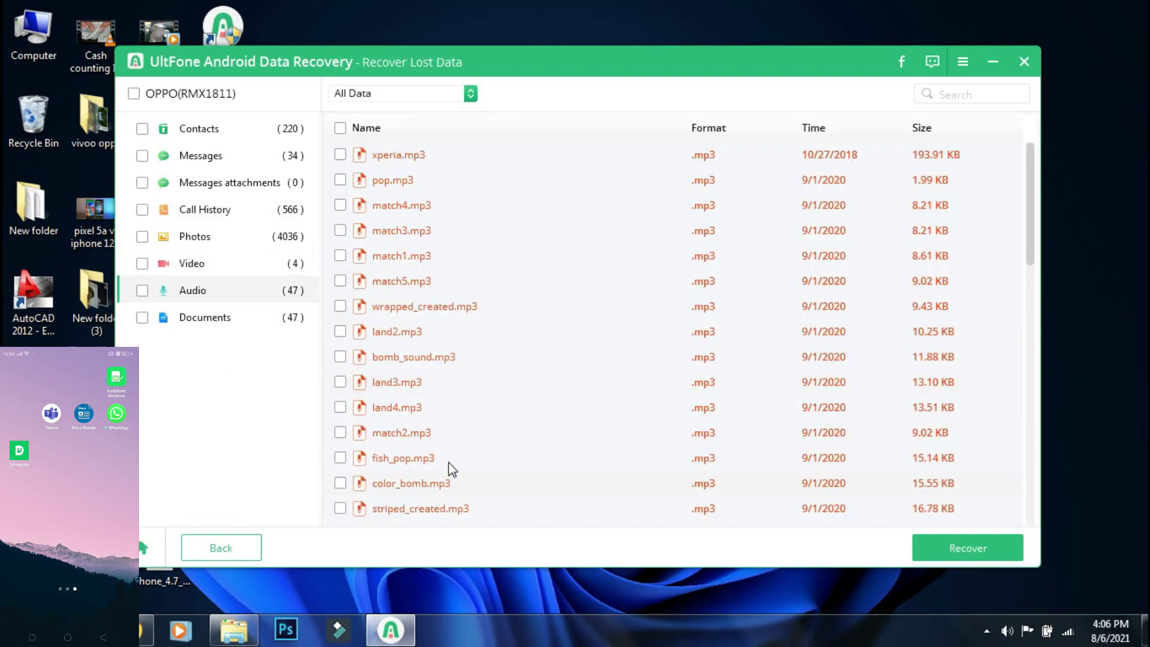
pyautogui.click(205, 317)
pyautogui.scroll(-3, 478, 287)
pyautogui.scroll(3, 477, 287)
pyautogui.click(214, 161)
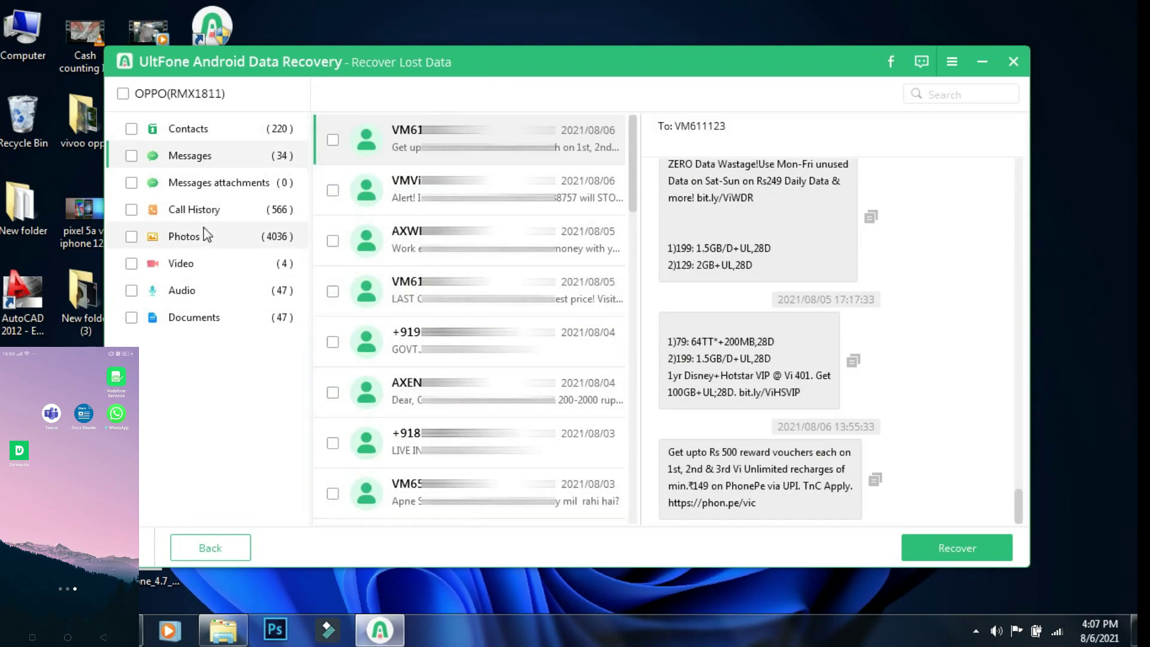
# Show the scanned photos and limit them to Deleted Data
pyautogui.click(206, 235)
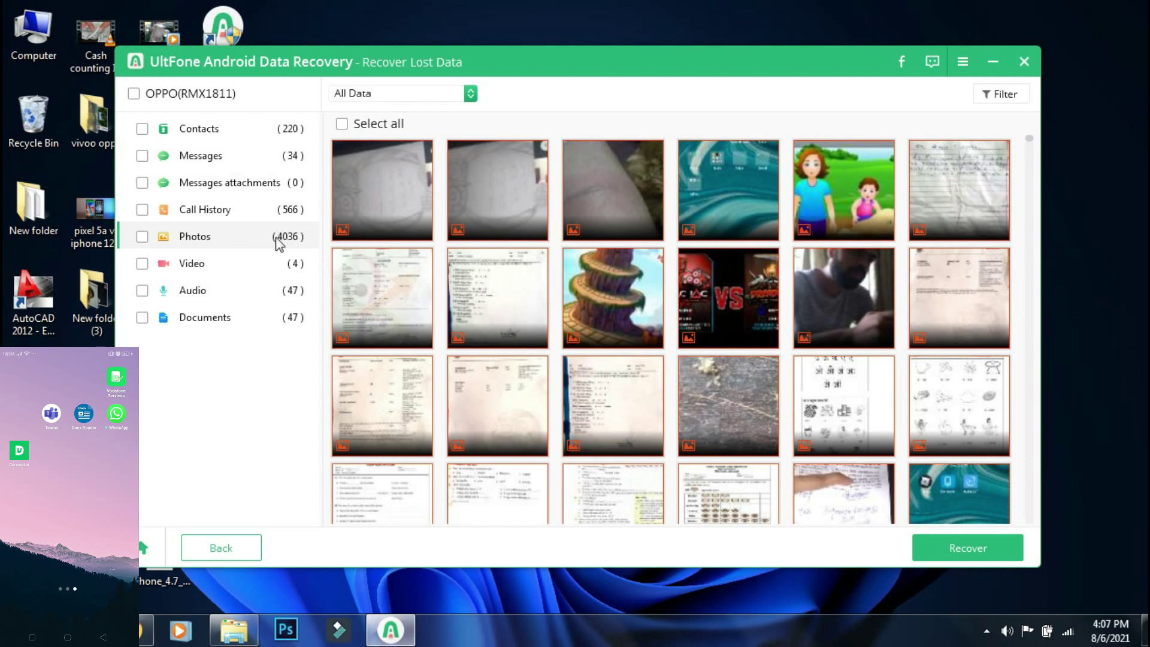
pyautogui.moveTo(466, 135)
pyautogui.click(471, 94)
pyautogui.click(469, 93)
pyautogui.click(469, 93)
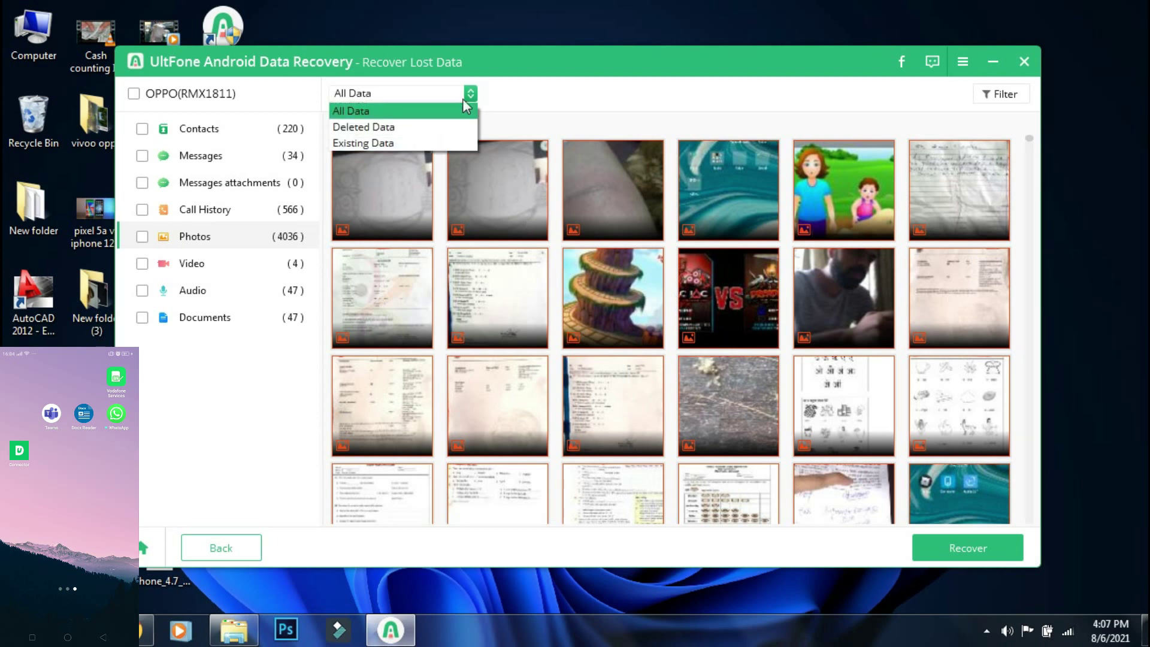
pyautogui.click(434, 133)
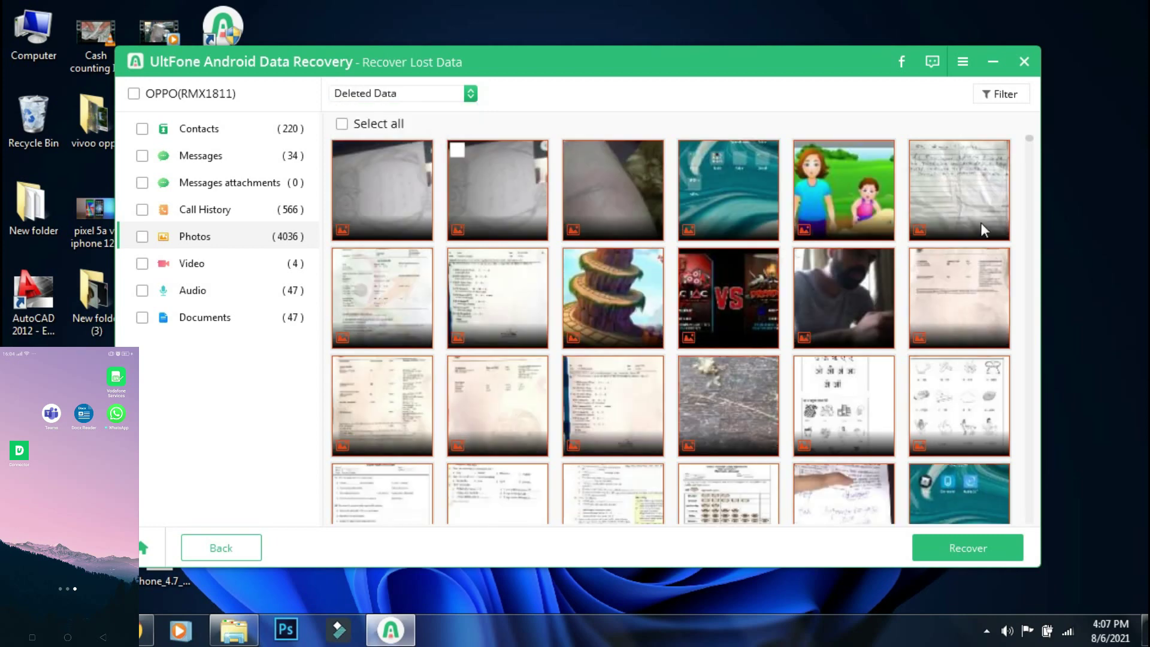
# Filter the deleted photos by a custom size range starting at 1000 KB
pyautogui.click(1003, 96)
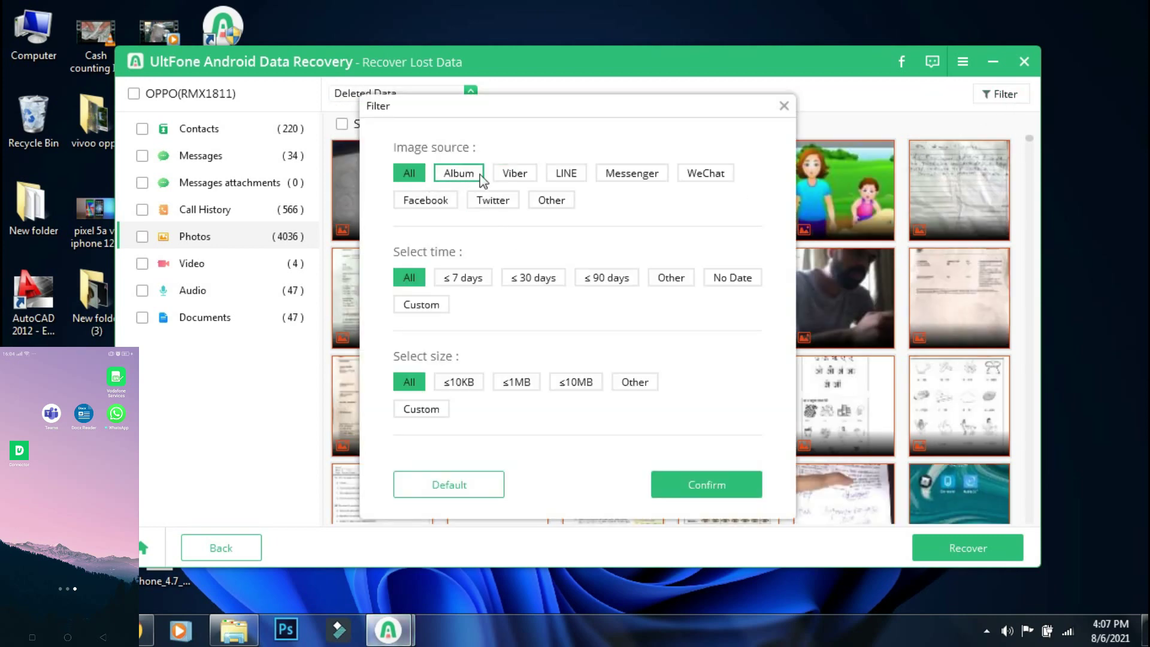
pyautogui.click(571, 385)
pyautogui.click(439, 412)
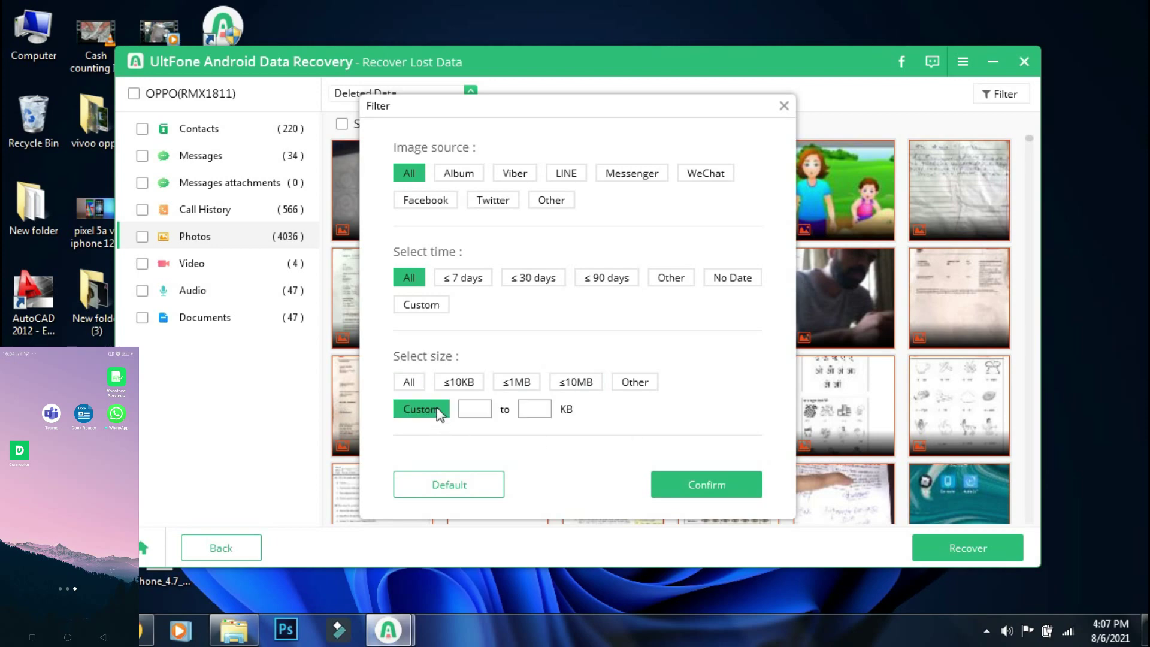
pyautogui.click(474, 409)
pyautogui.write('1000')
pyautogui.click(543, 408)
pyautogui.click(707, 485)
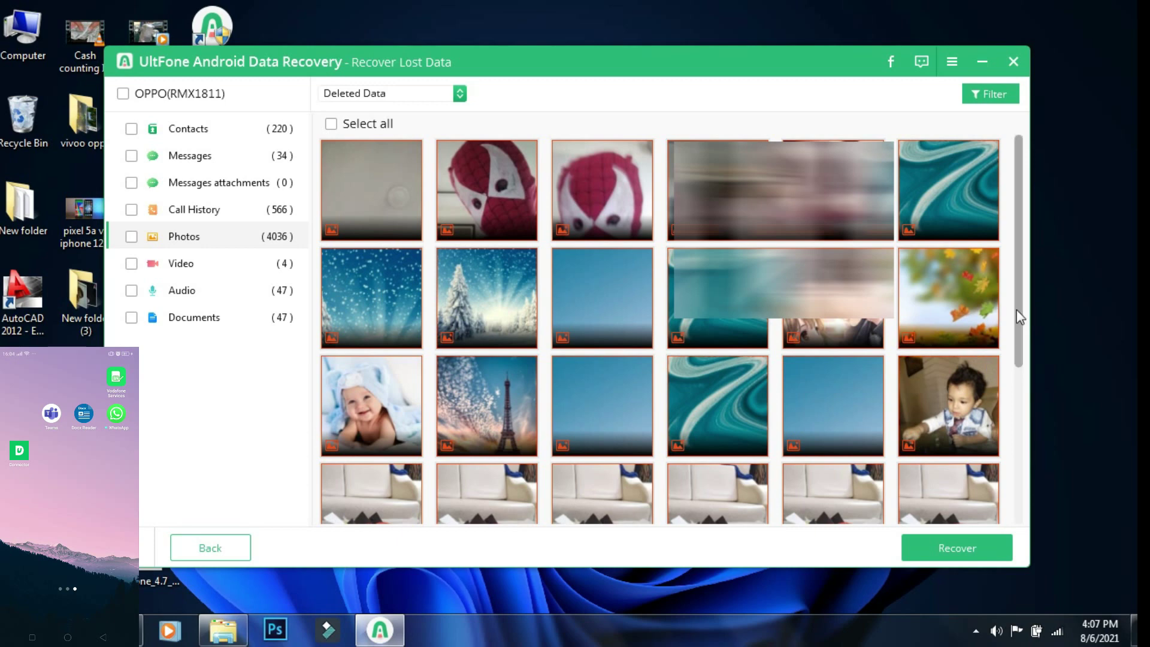
# Select the chocolate cake, baby, Eiffel Tower and little boy photos and recover them to the Desktop
pyautogui.moveTo(1015, 310); pyautogui.dragTo(1031, 401)
pyautogui.click(131, 236)
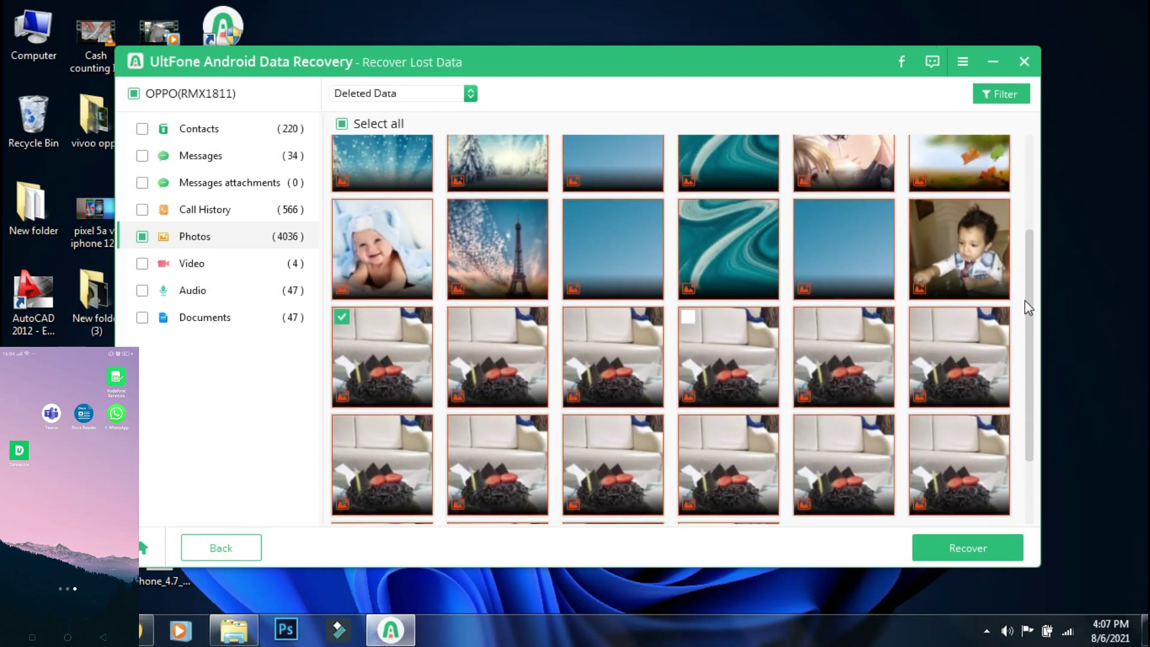
pyautogui.click(392, 263)
pyautogui.click(473, 251)
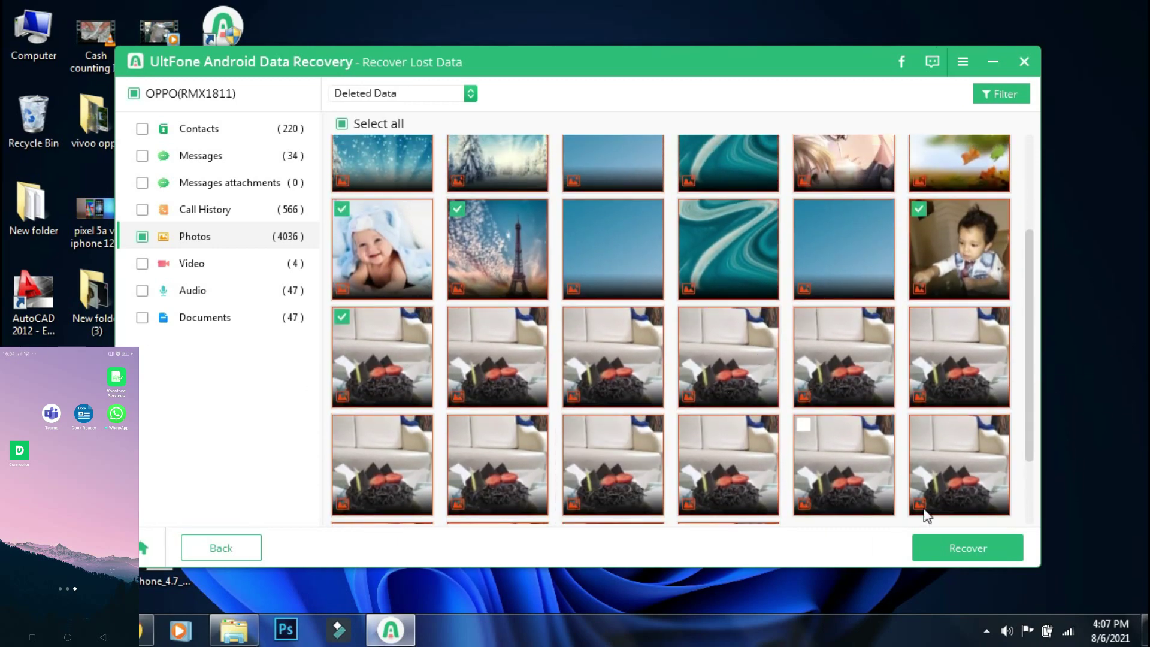
pyautogui.click(944, 559)
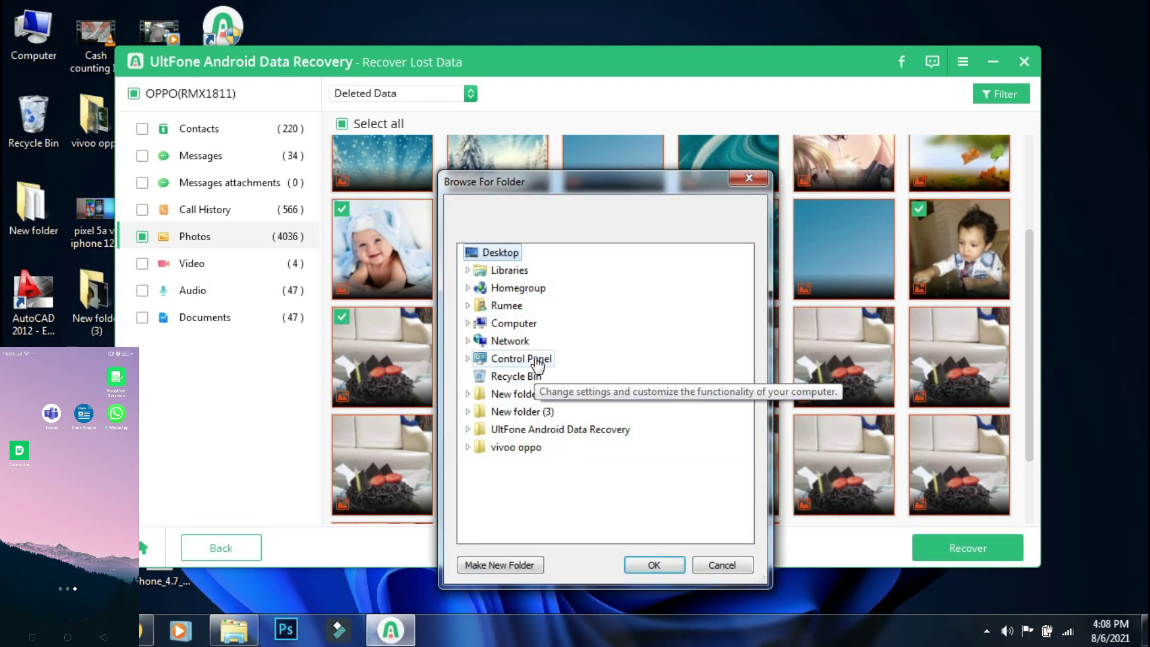
pyautogui.click(670, 565)
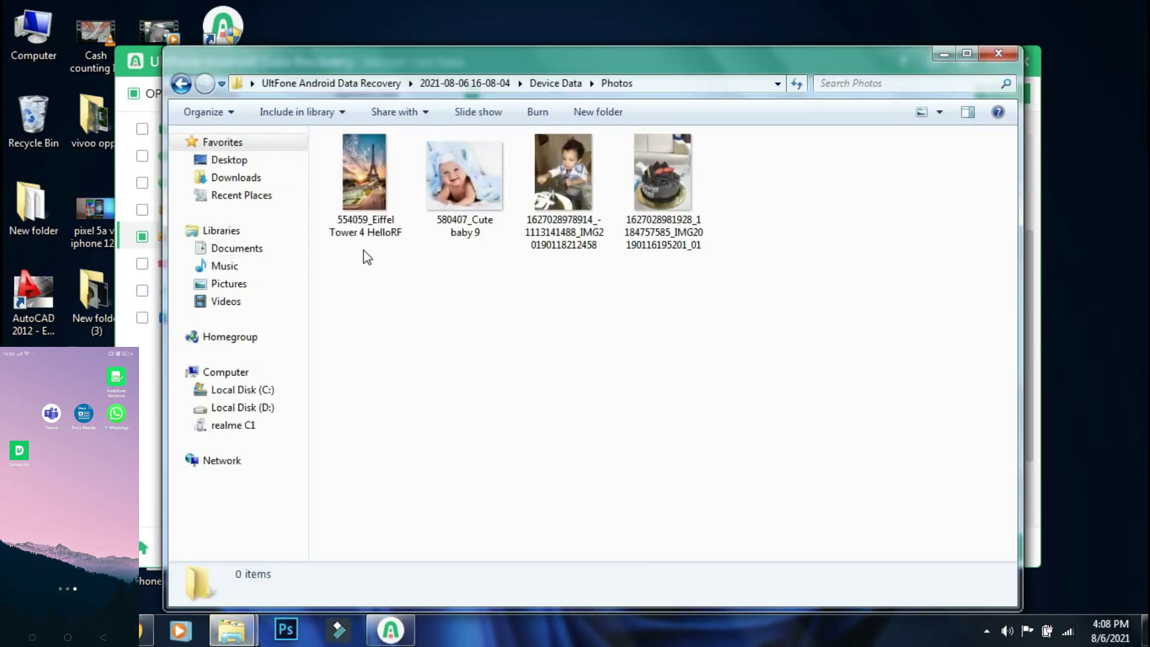
# View the four recovered photos, close the viewer and export folder, and acknowledge the finished recovery
pyautogui.doubleClick(367, 199)
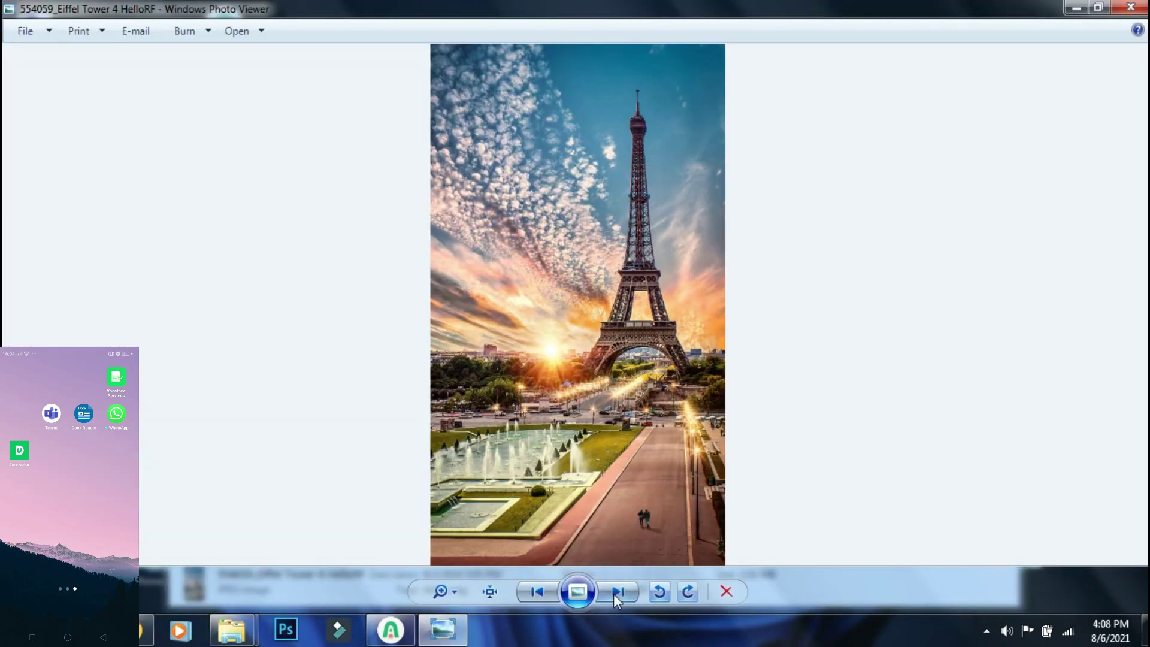
pyautogui.click(615, 591)
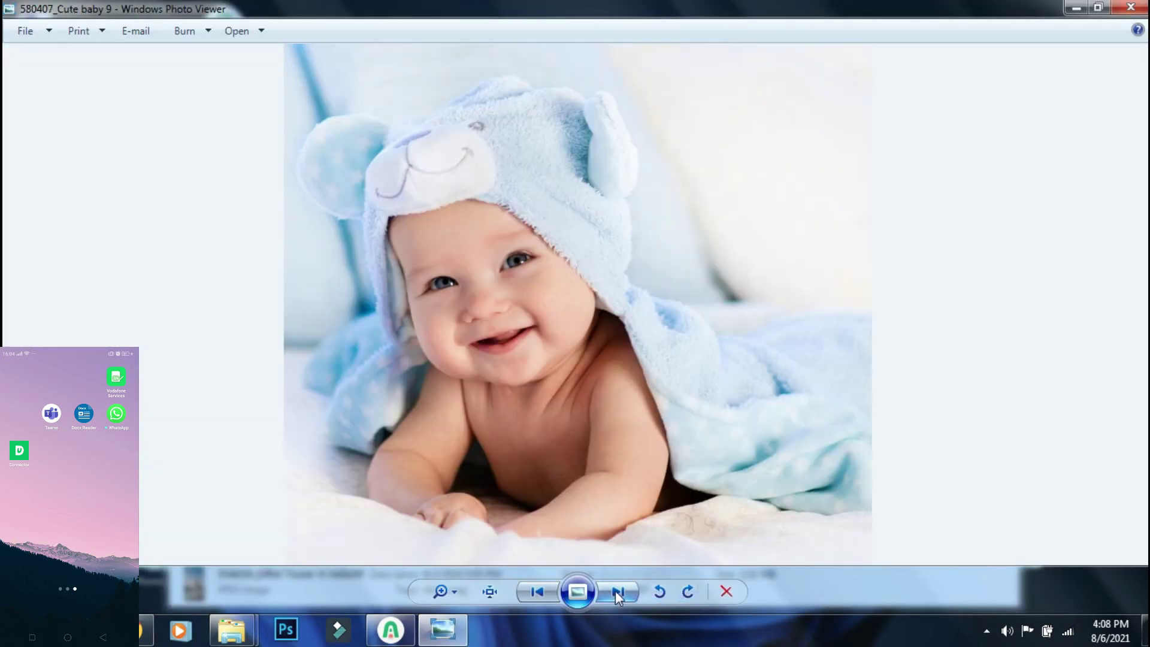
pyautogui.click(615, 592)
pyautogui.click(616, 590)
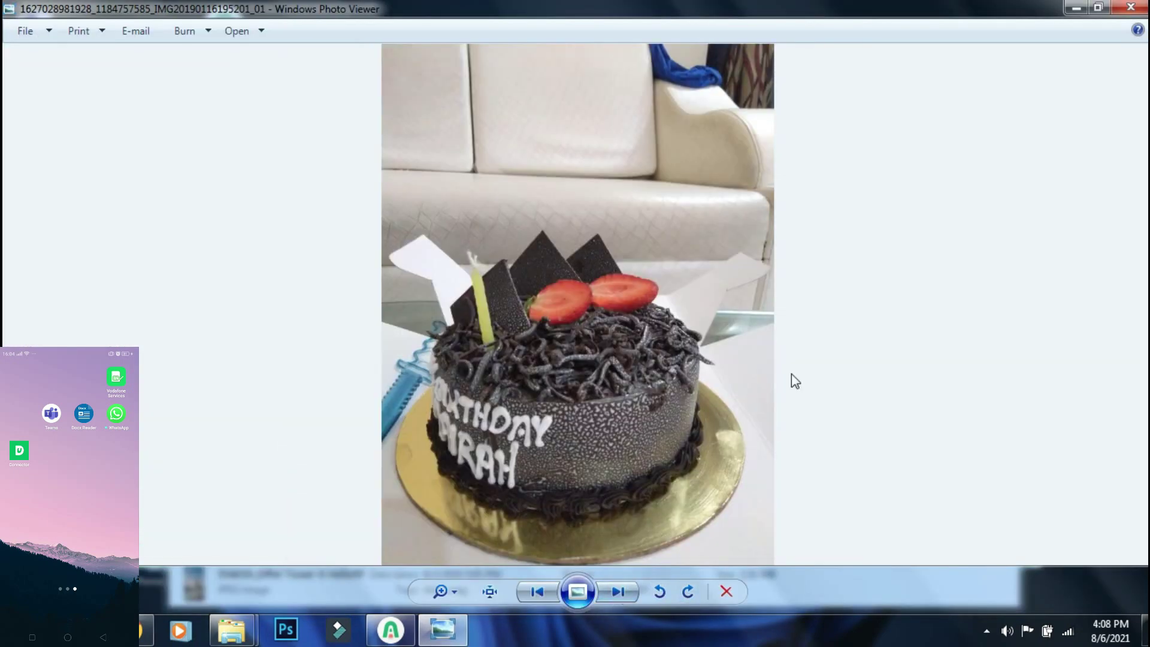
pyautogui.click(1142, 7)
pyautogui.click(1012, 55)
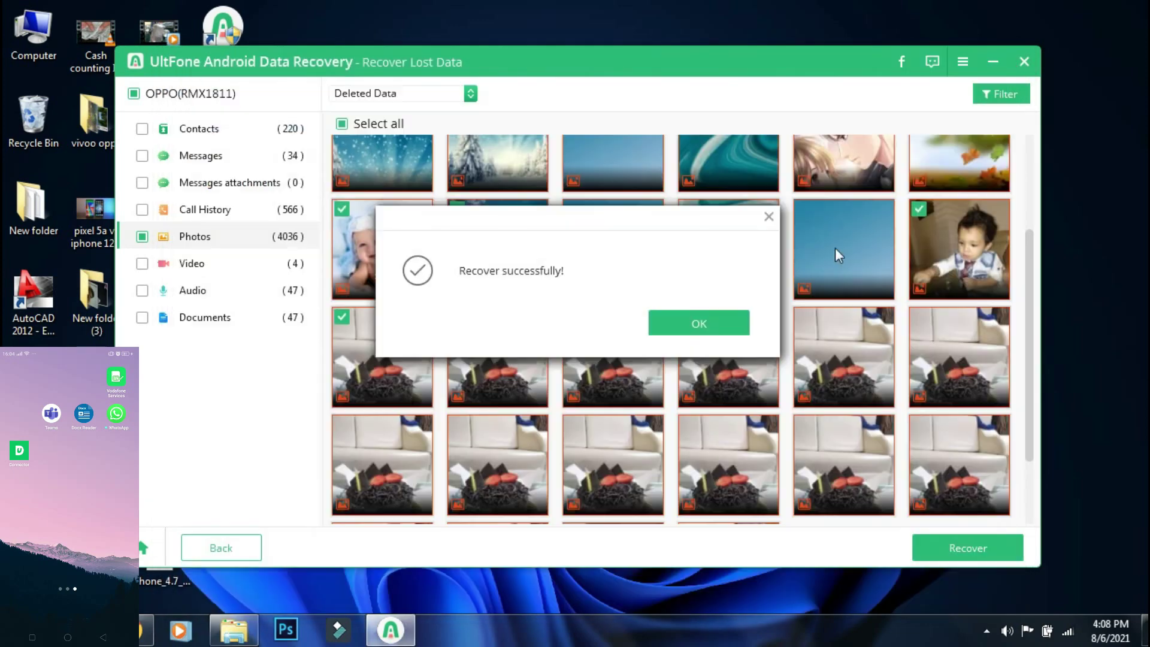
pyautogui.click(720, 317)
# Review the scanned video files and the list of audio files
pyautogui.click(240, 264)
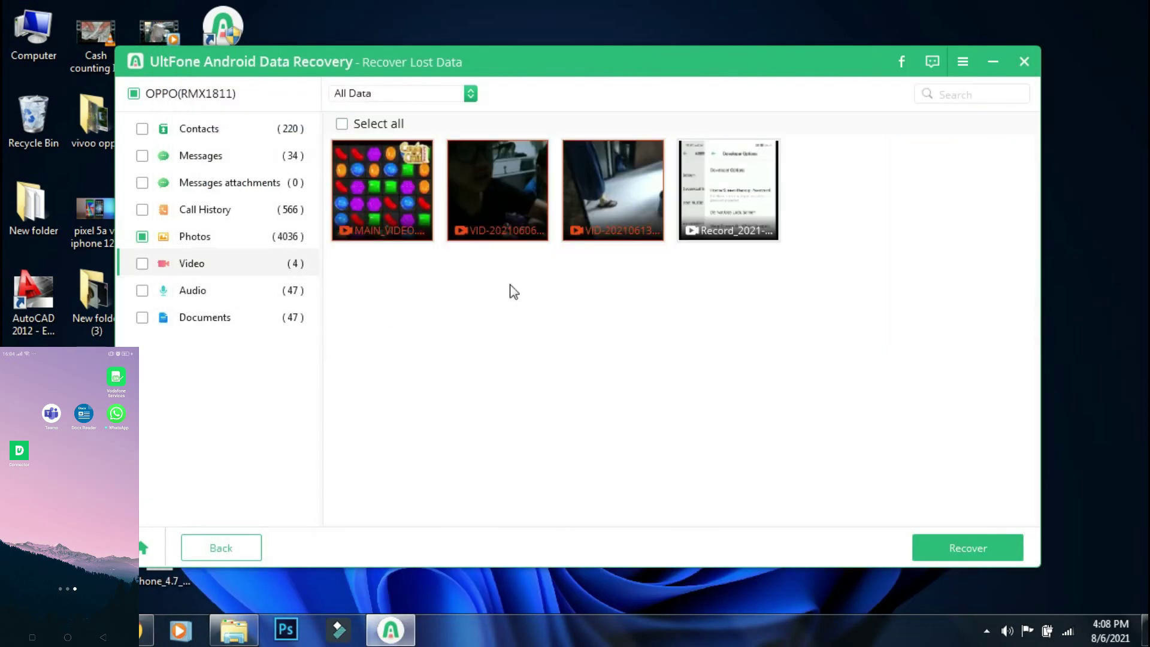
pyautogui.click(235, 294)
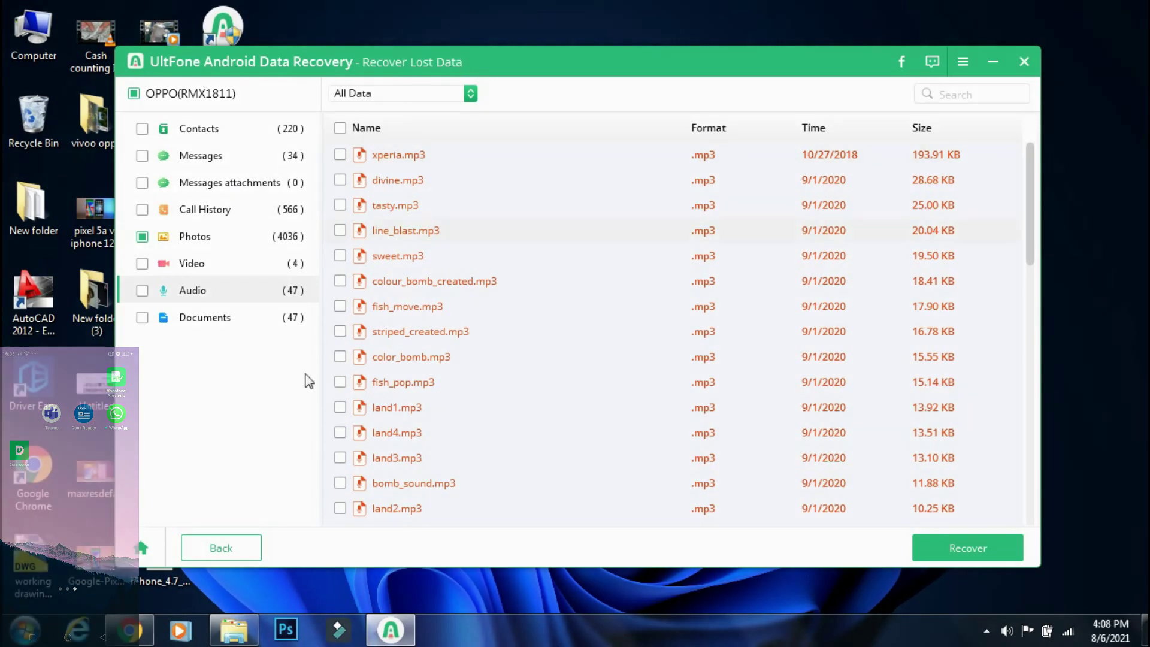
# Leave the scan results and return to the program's main feature selection, accepting that the scan data is discarded
pyautogui.click(140, 548)
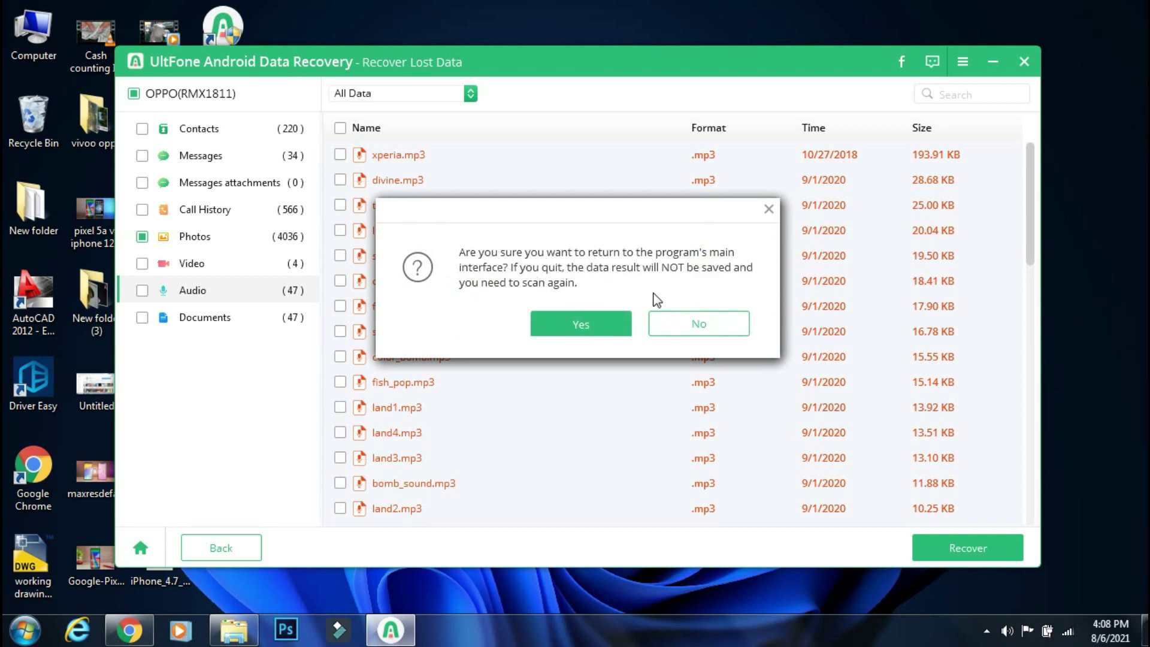
pyautogui.click(585, 327)
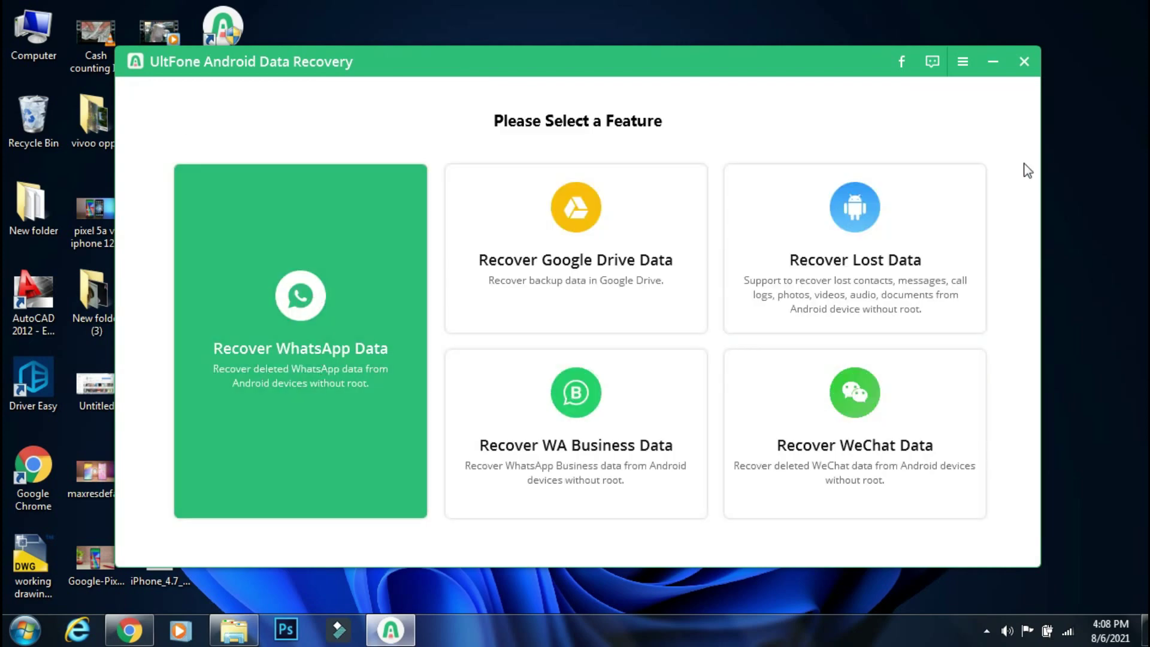
# Switch to Chrome and view the web address and Windows download option on the UltFone Android Data Recovery product page
pyautogui.click(141, 620)
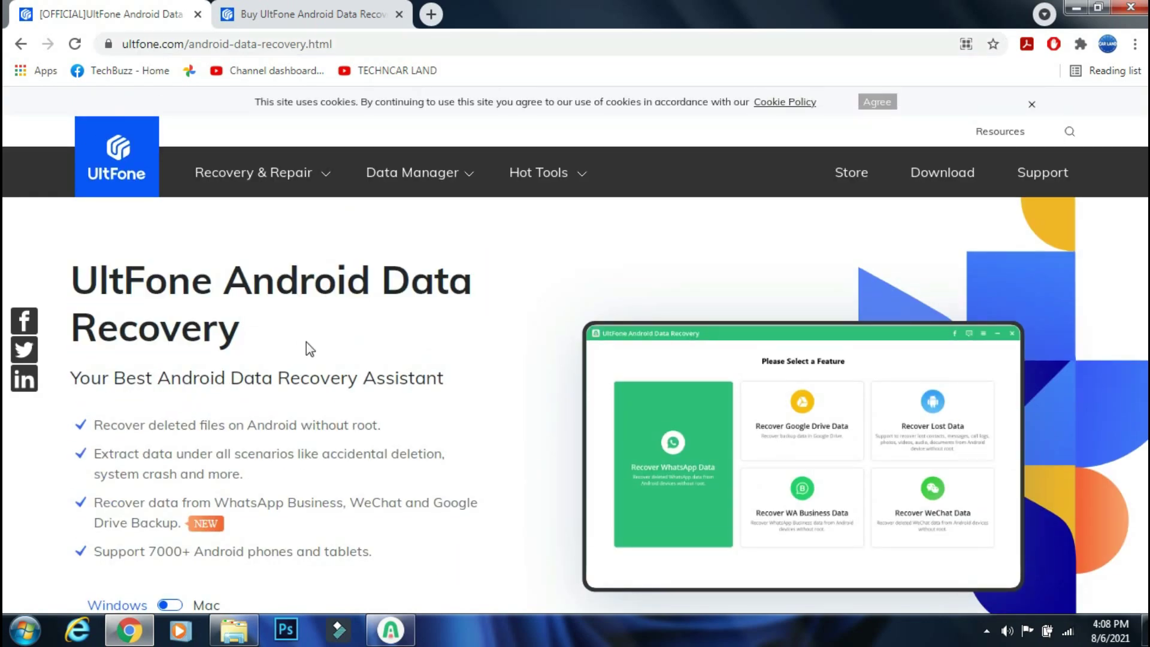
pyautogui.click(411, 44)
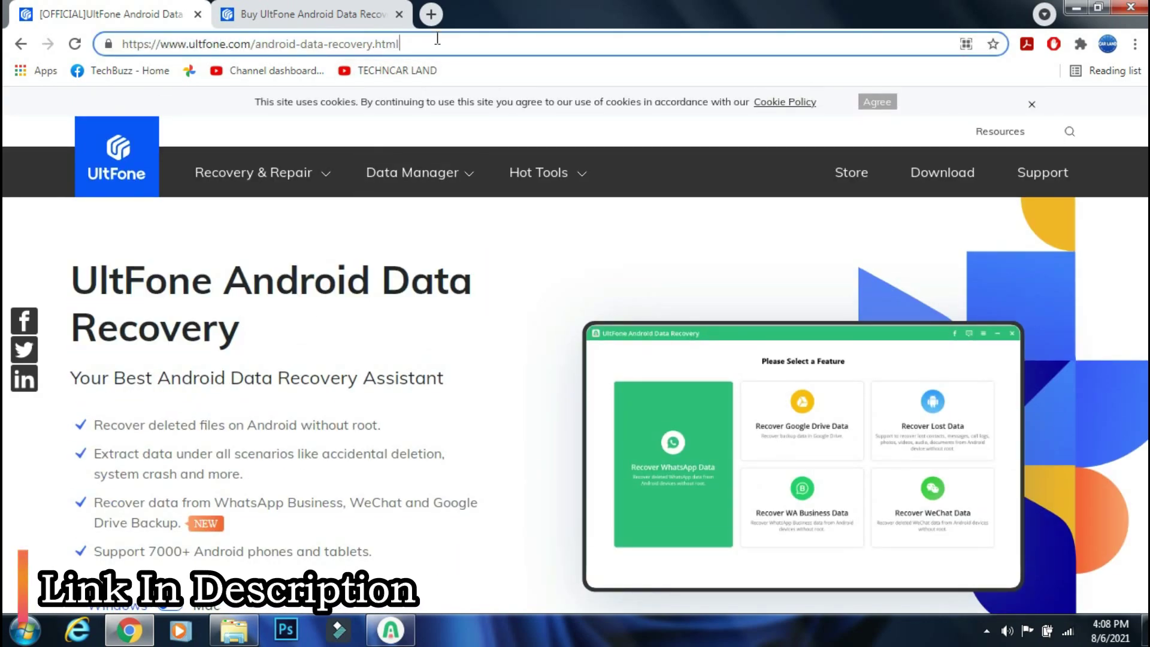
pyautogui.scroll(-3, 353, 359)
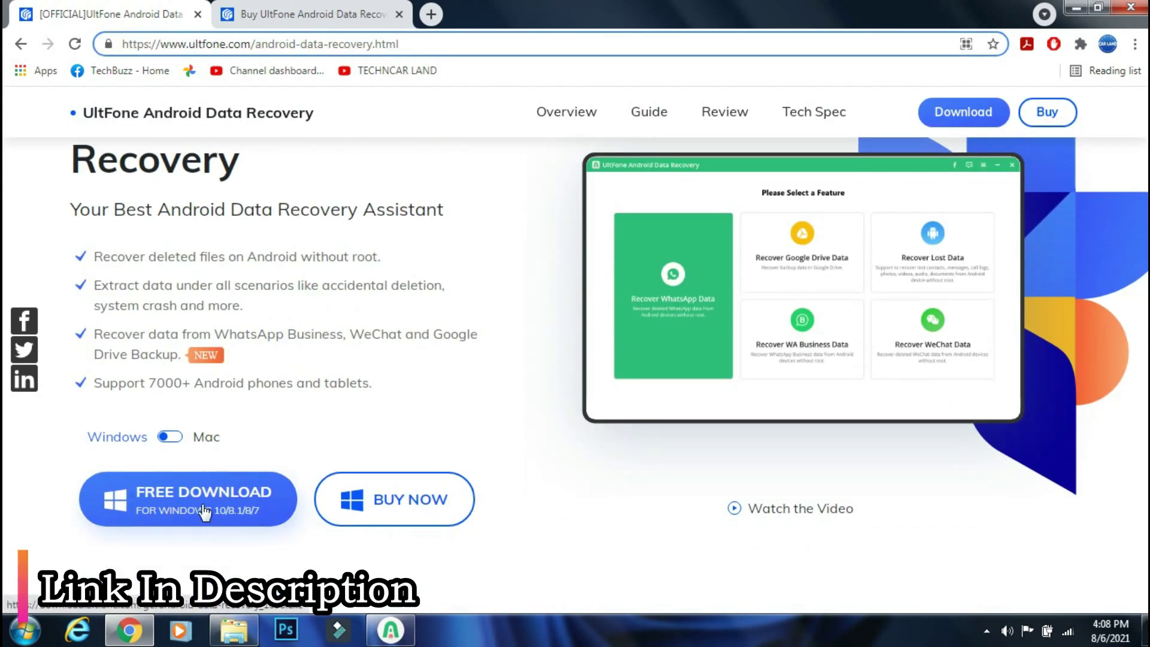
# Review the license plans on the UltFone Android Data Recovery purchase page and highlight the summer sale coupon code
pyautogui.click(285, 11)
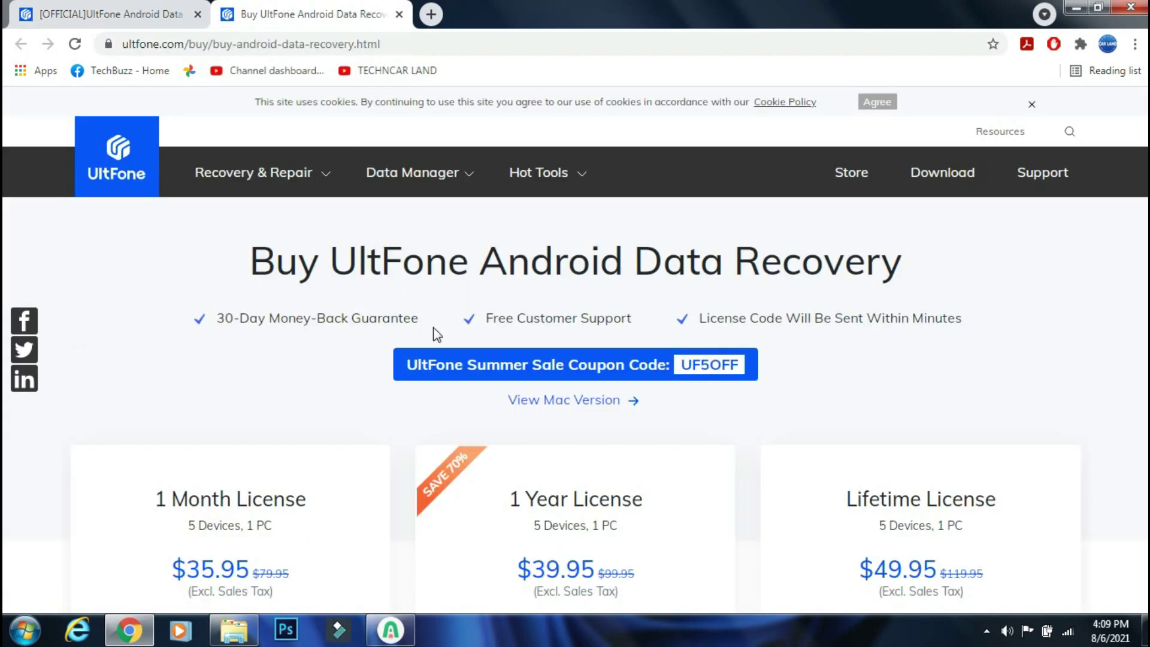
pyautogui.scroll(-3, 444, 403)
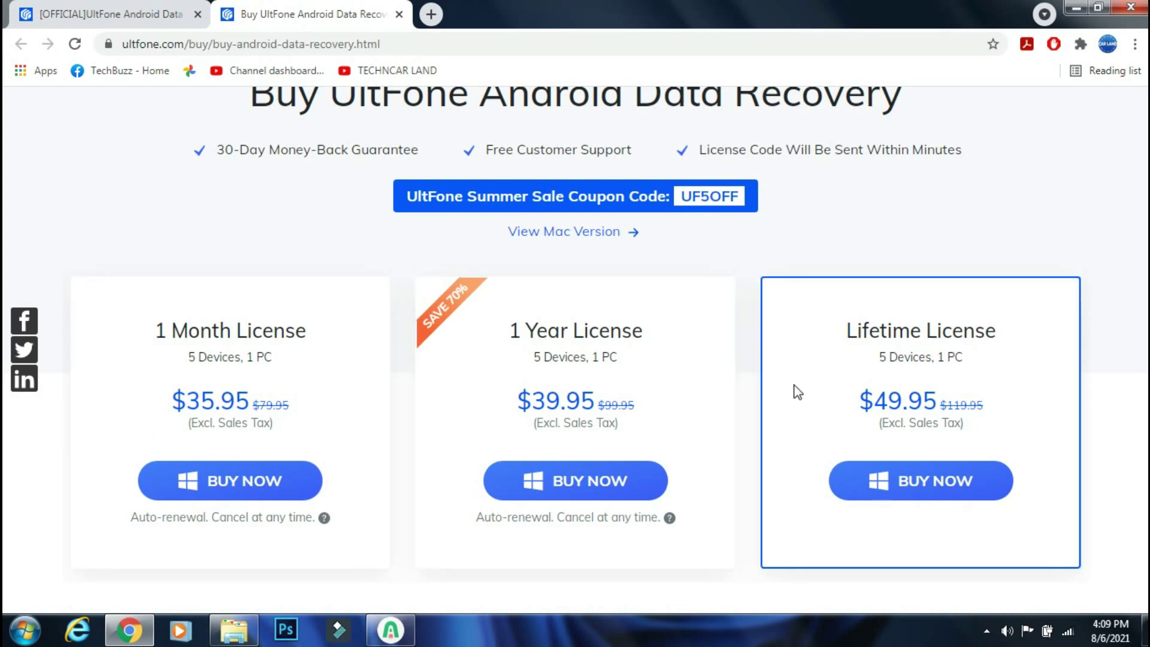
pyautogui.moveTo(680, 200); pyautogui.dragTo(743, 195)
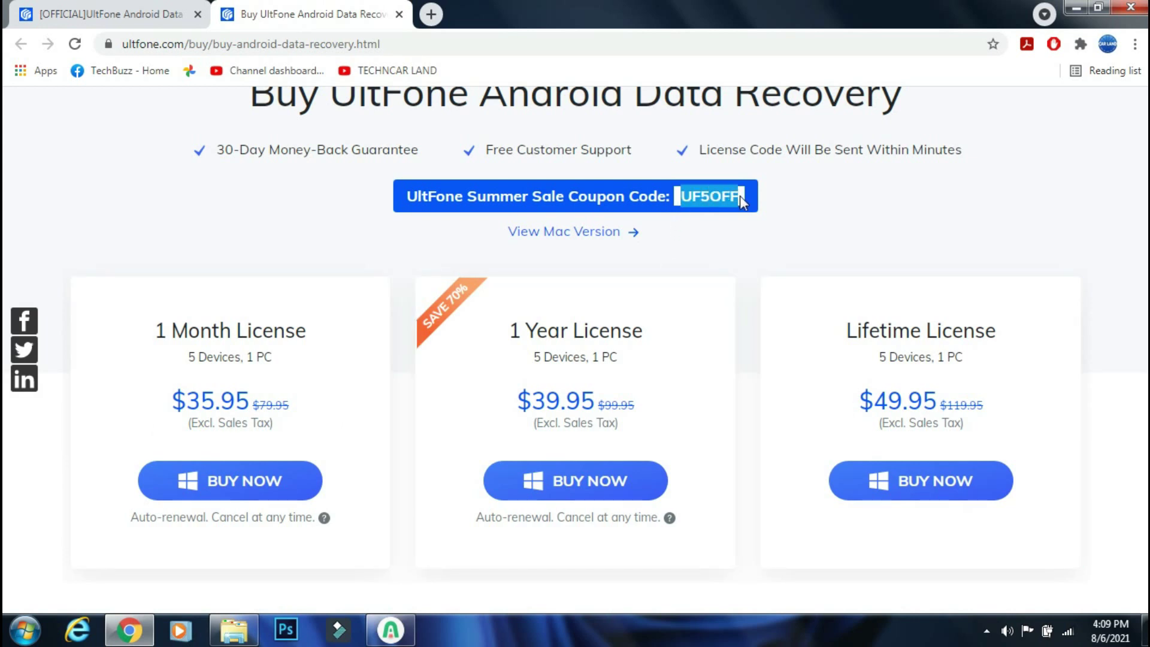
pyautogui.click(739, 195)
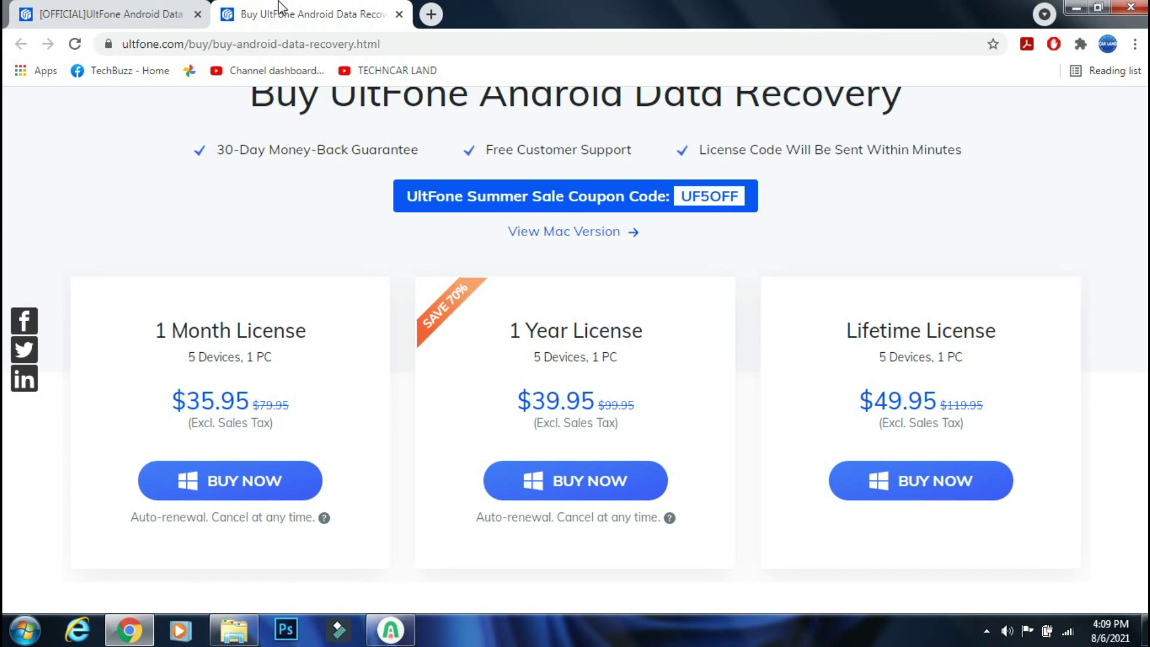
# Return to the product page and read through its sections on recovery scenarios, supported file types and WhatsApp data recovery
pyautogui.click(183, 7)
pyautogui.scroll(-7, 607, 452)
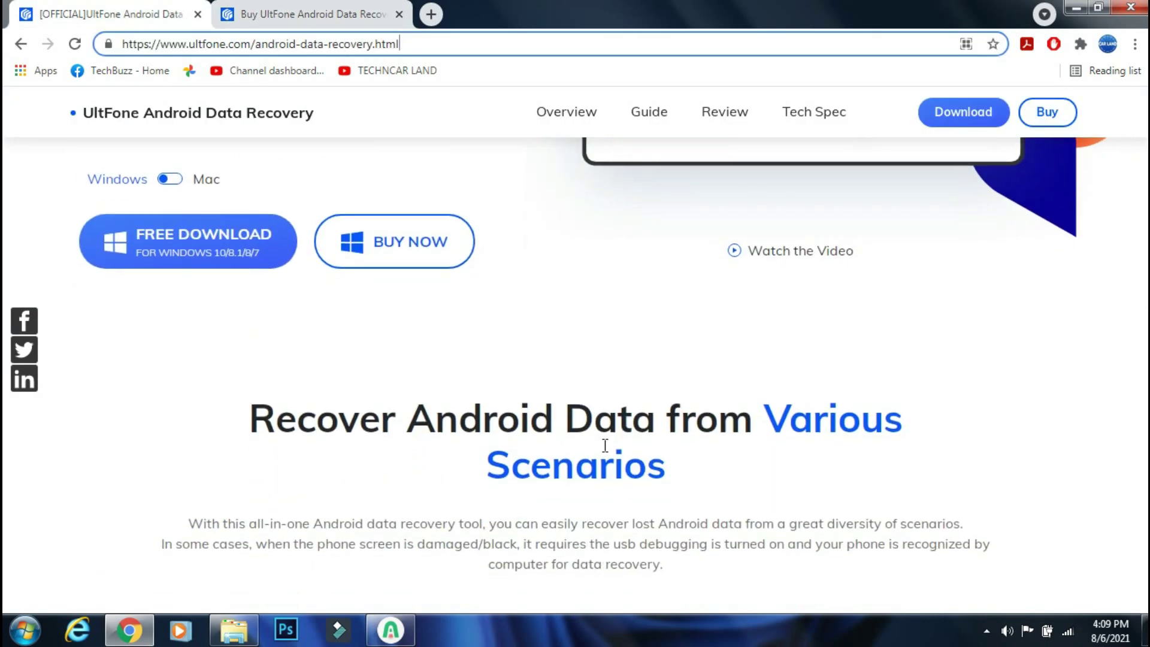
pyautogui.scroll(-5, 605, 445)
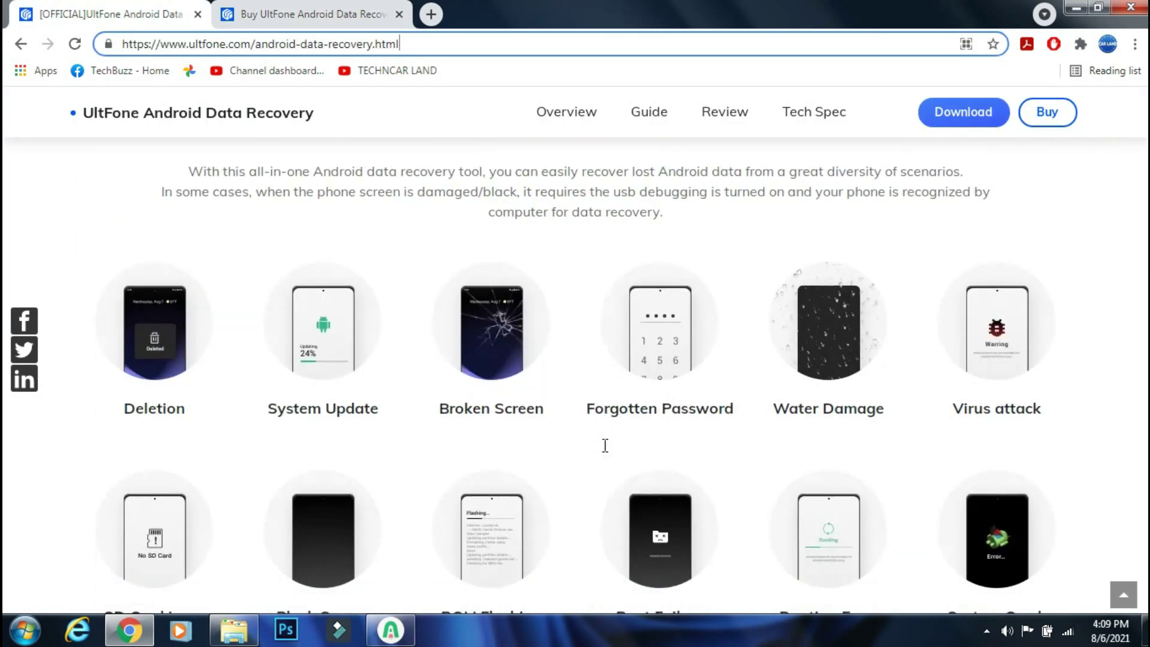
pyautogui.scroll(1, 605, 445)
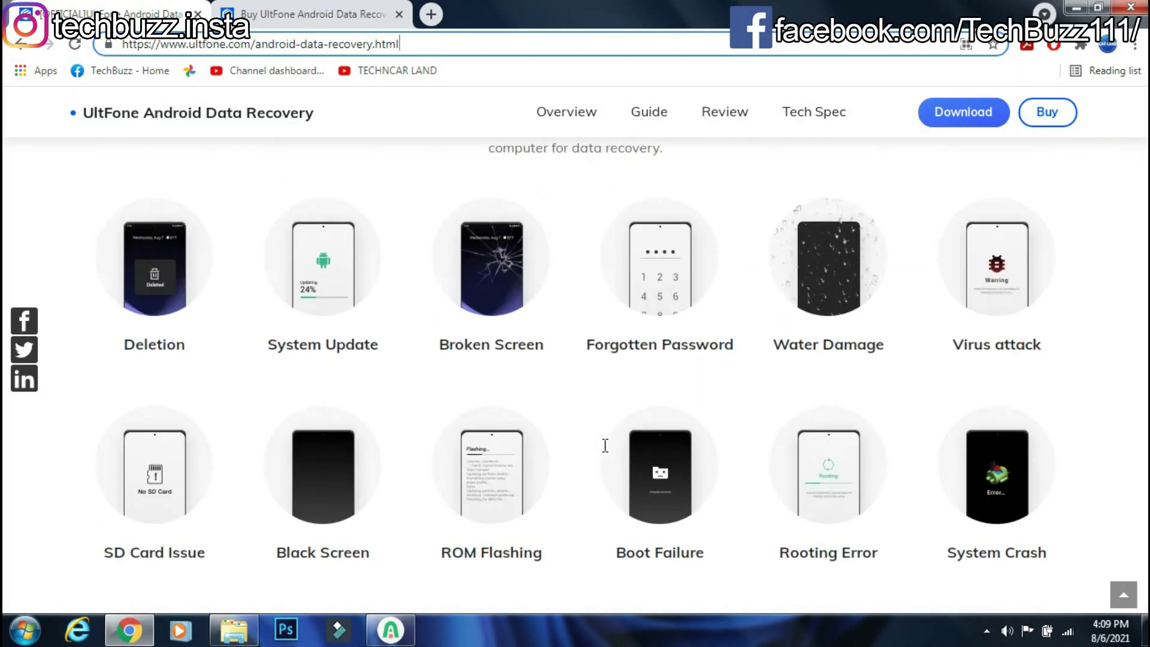
pyautogui.scroll(-1, 605, 444)
pyautogui.scroll(-6, 605, 445)
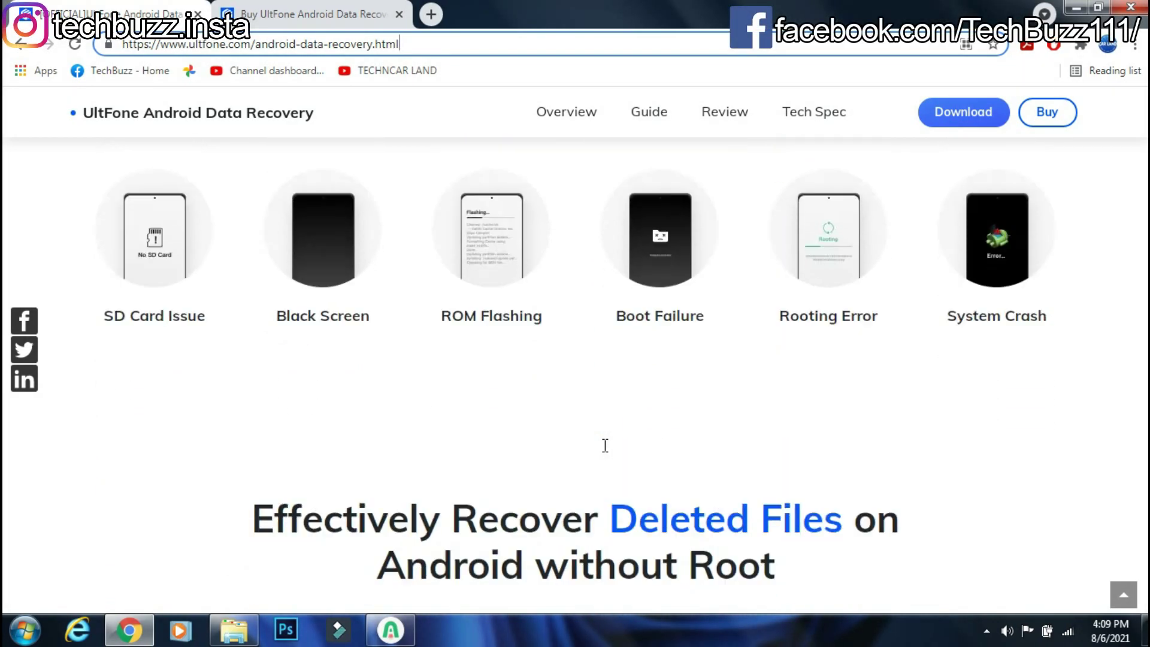
pyautogui.scroll(-3, 605, 445)
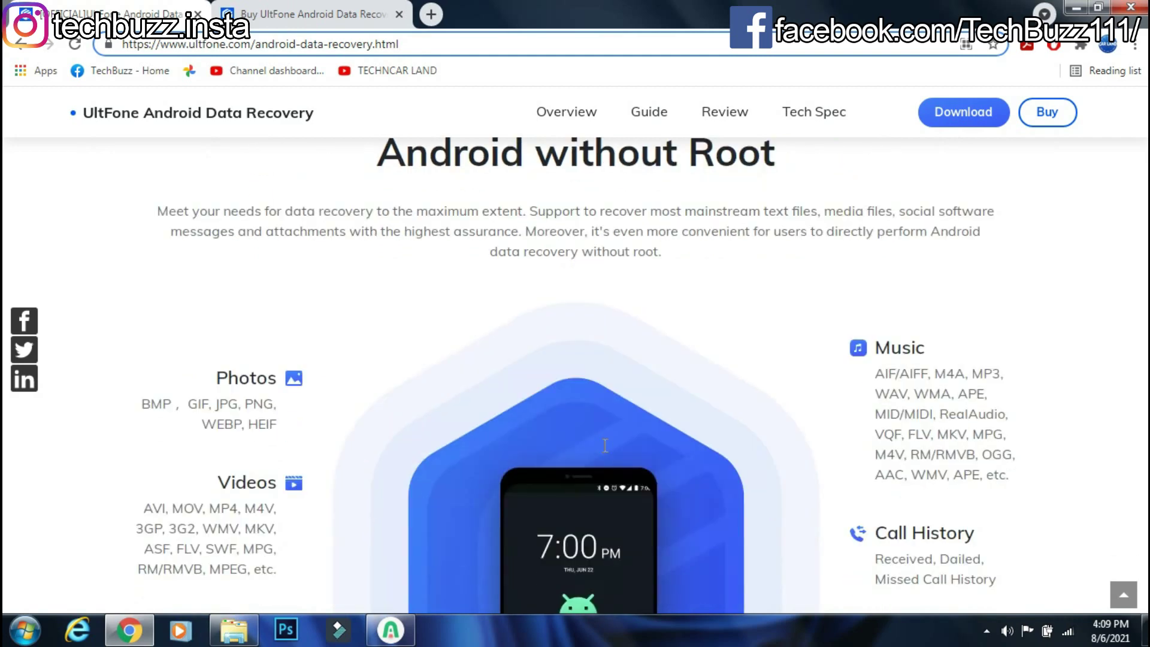
pyautogui.scroll(-8, 604, 445)
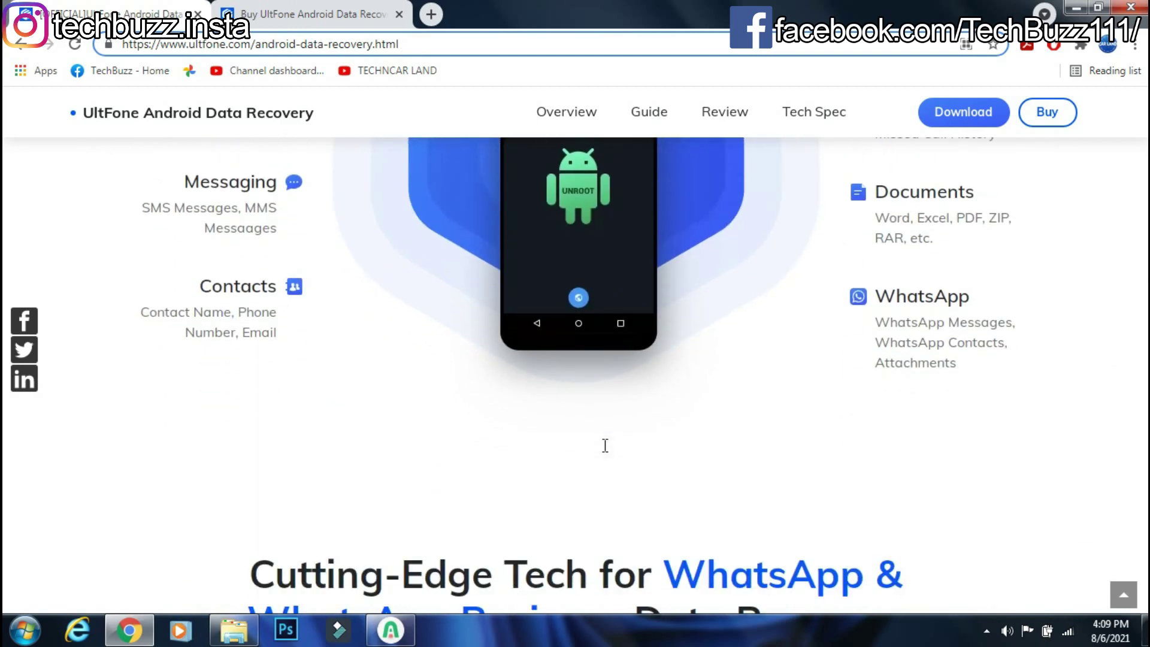
pyautogui.scroll(-1, 605, 445)
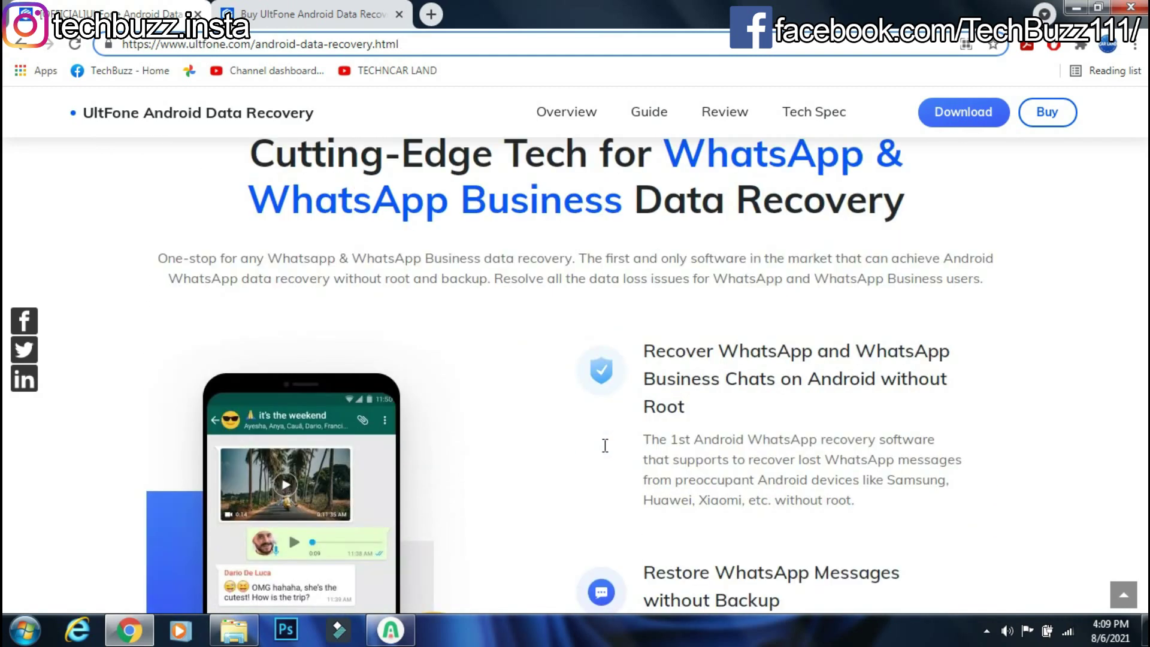
pyautogui.scroll(-9, 605, 445)
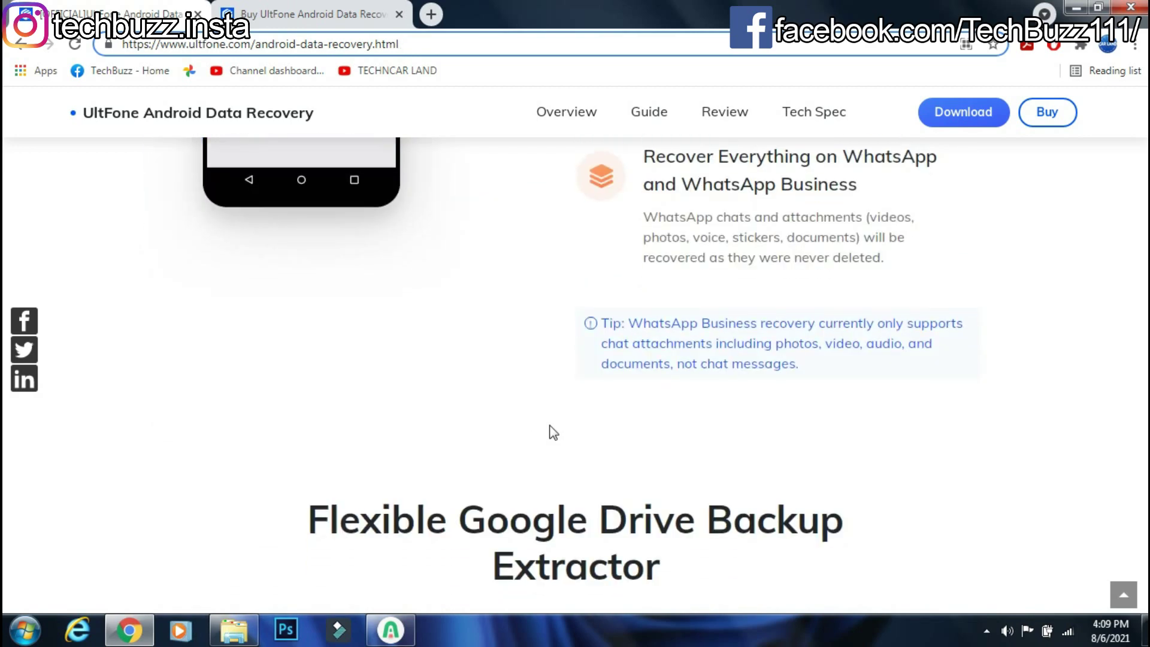